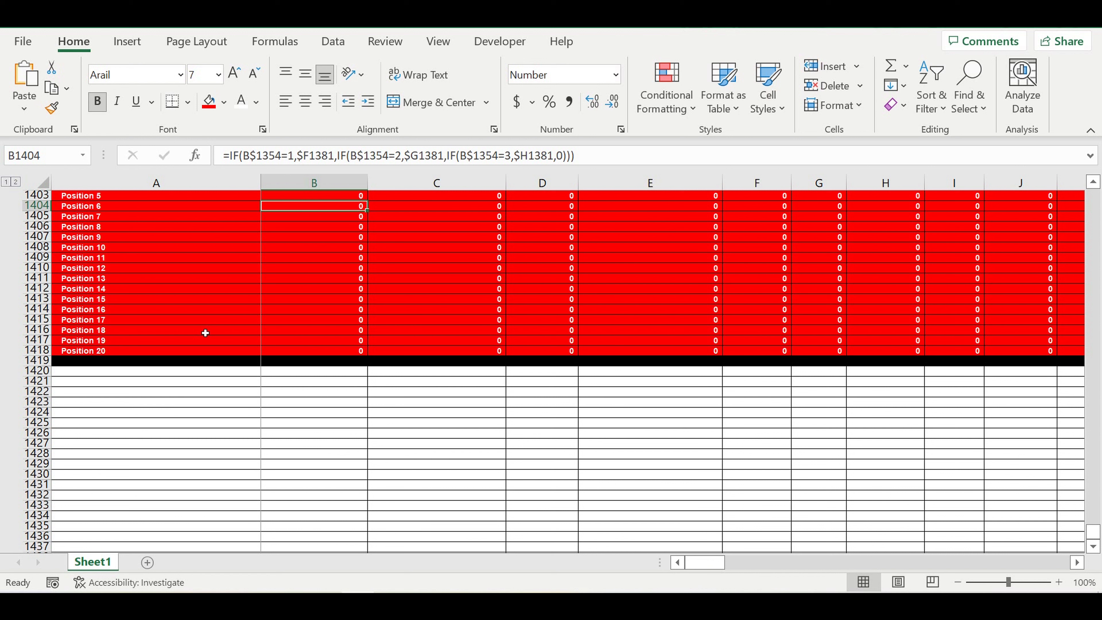
Step: Enter the heading "Investment plan" in cell A1420, directly below the payroll table
click(204, 372)
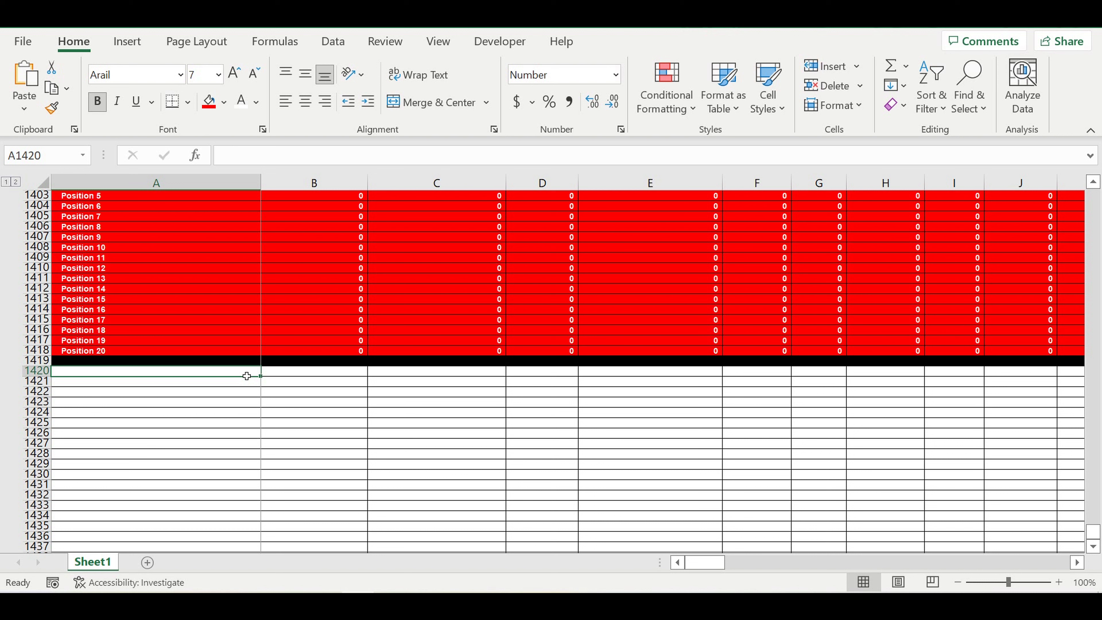
click(239, 404)
click(234, 374)
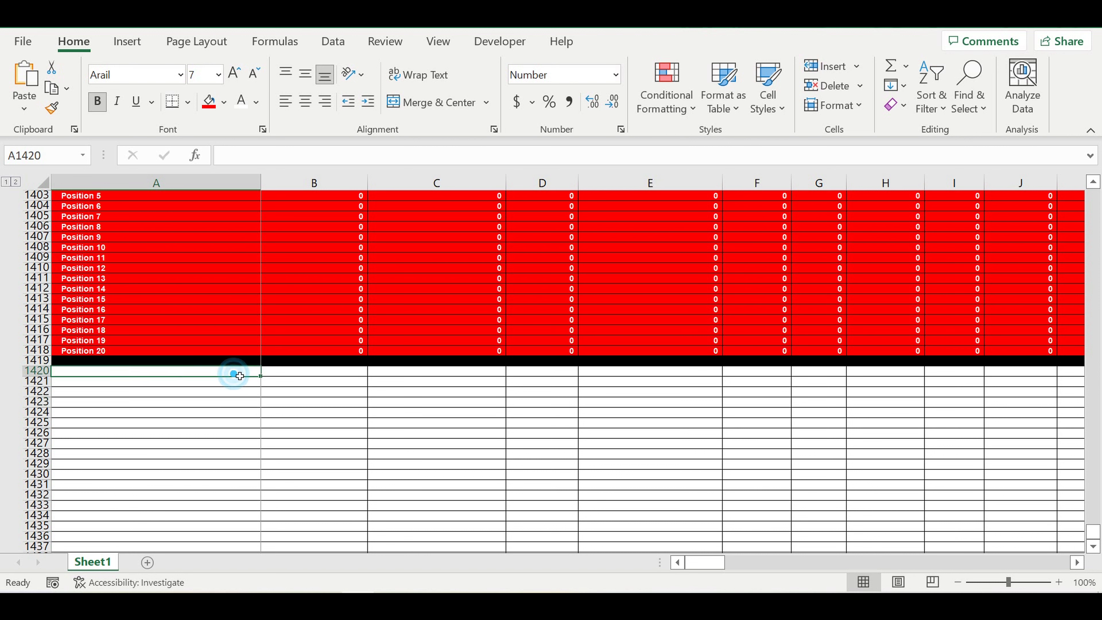
text(Invest)
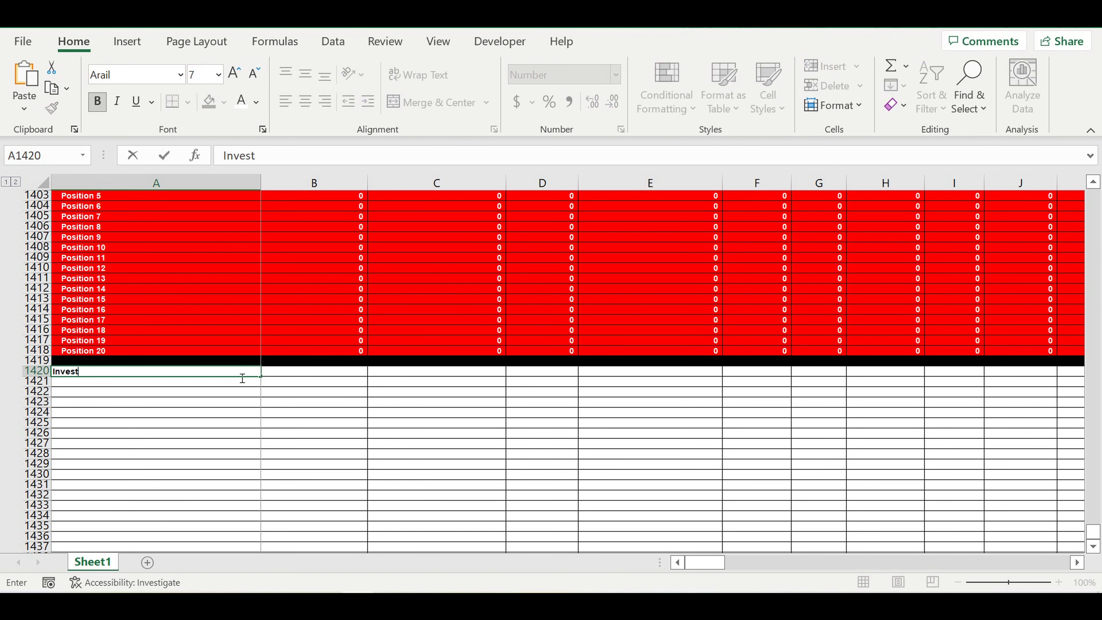
text(ment plan)
Step: Enter 24 in B1421 and the countdown formula =B1421-1 in C1421
click(314, 382)
text(24)
click(436, 381)
text(=B1421-1)
key(Return)
Step: Fill the countdown formula from C1421 across row 1421 to column Y
click(448, 382)
text(t)
drag(509, 393, 994, 397)
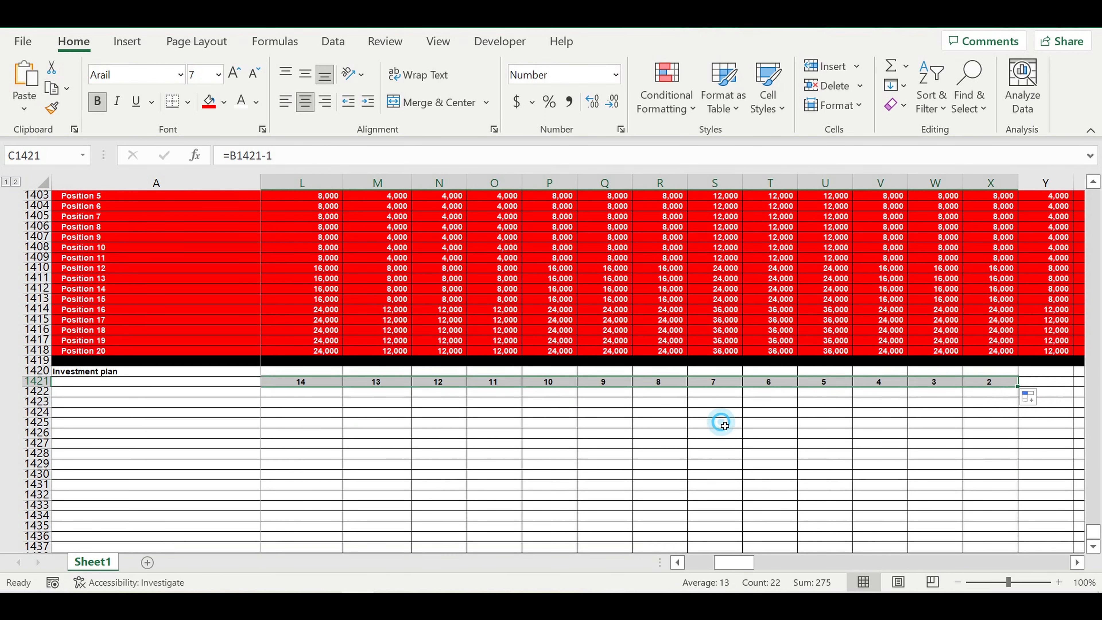
click(720, 417)
click(986, 384)
Step: Link Z1422 to the start month with =B18 and Z1423 to the start year with =B19, adjusting the year cell's number format
click(1078, 562)
scroll(1018, 435, up, 3)
click(1019, 485)
text(=B19)
key(Return)
click(1019, 485)
key(ctrl+1)
click(795, 288)
click(973, 567)
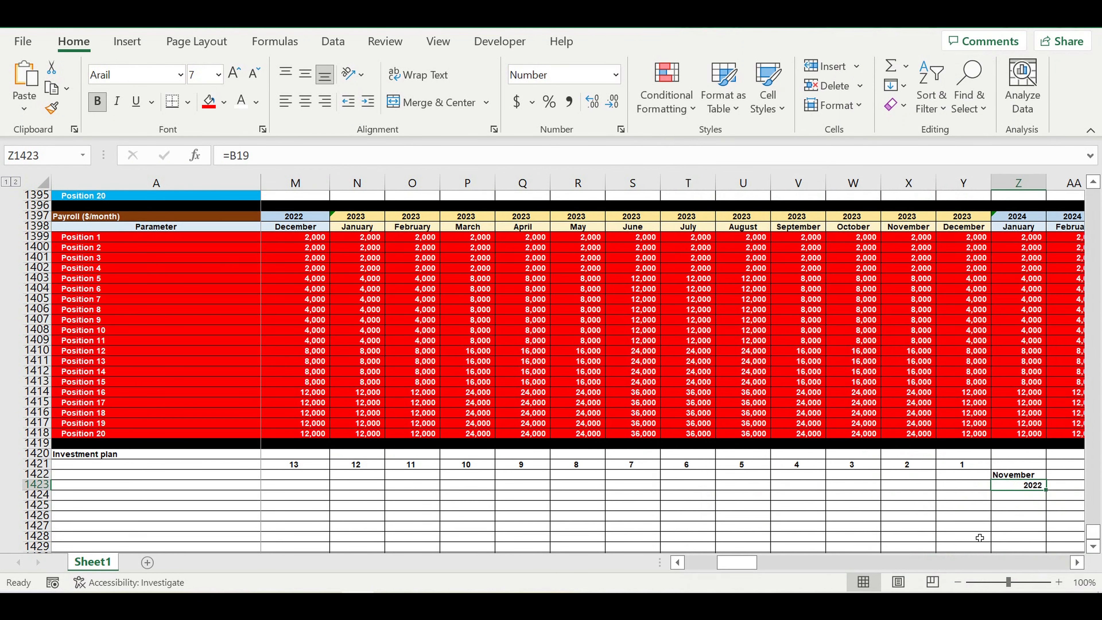
click(978, 524)
drag(1018, 474, 1020, 485)
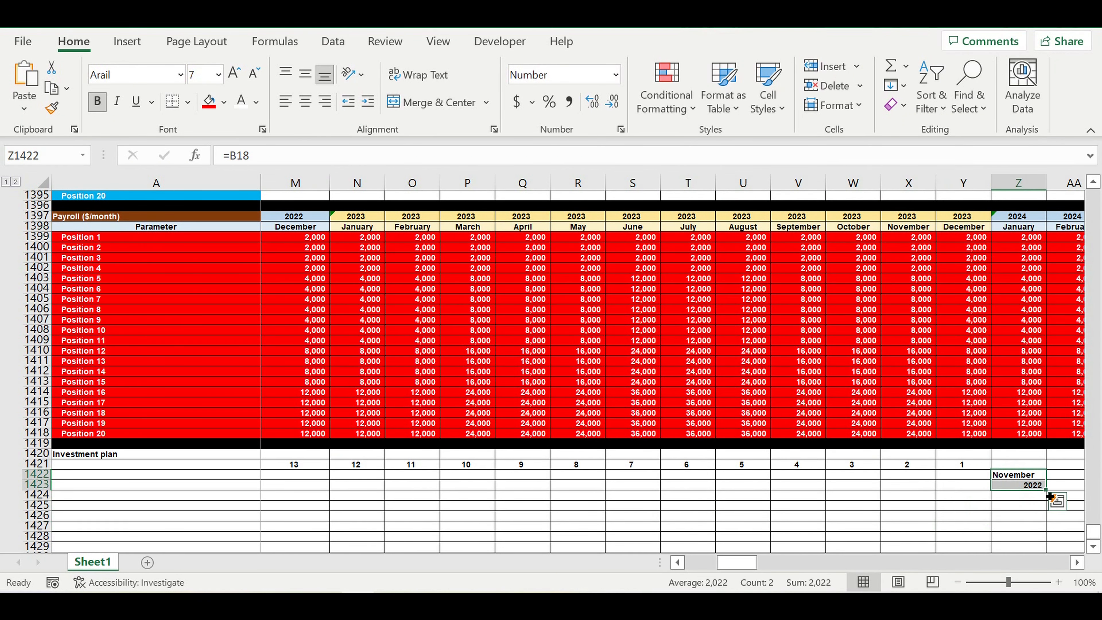
Step: Set the operating activity start year in B19 to 2023 and check the Timeline's Investment stage cell B63
drag(1093, 532, 1094, 196)
drag(737, 562, 706, 563)
click(308, 382)
text(2023)
key(Return)
click(307, 382)
scroll(408, 411, down, 11)
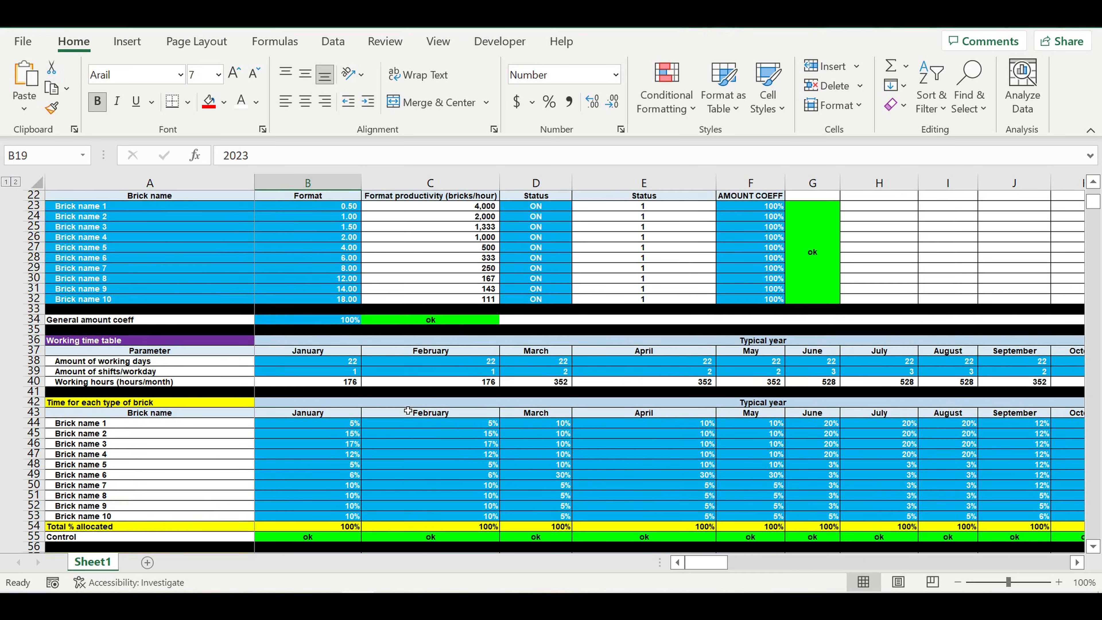
scroll(408, 411, down, 2)
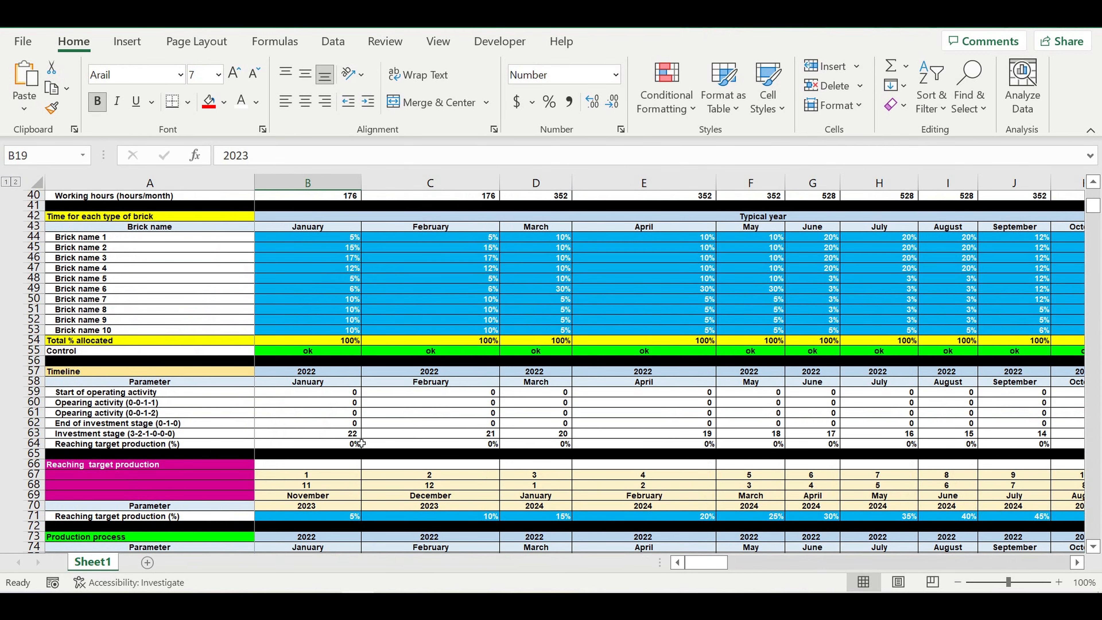
click(351, 435)
Step: Set the operating activity start to February in B18 and 2024 in B19
scroll(430, 347, up, 13)
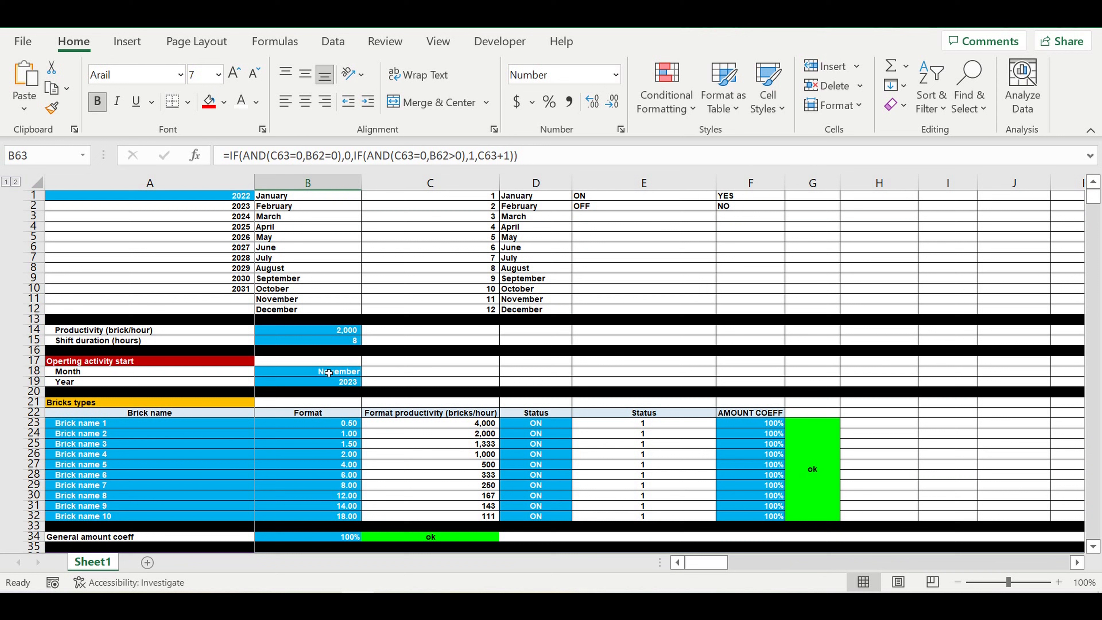
click(329, 373)
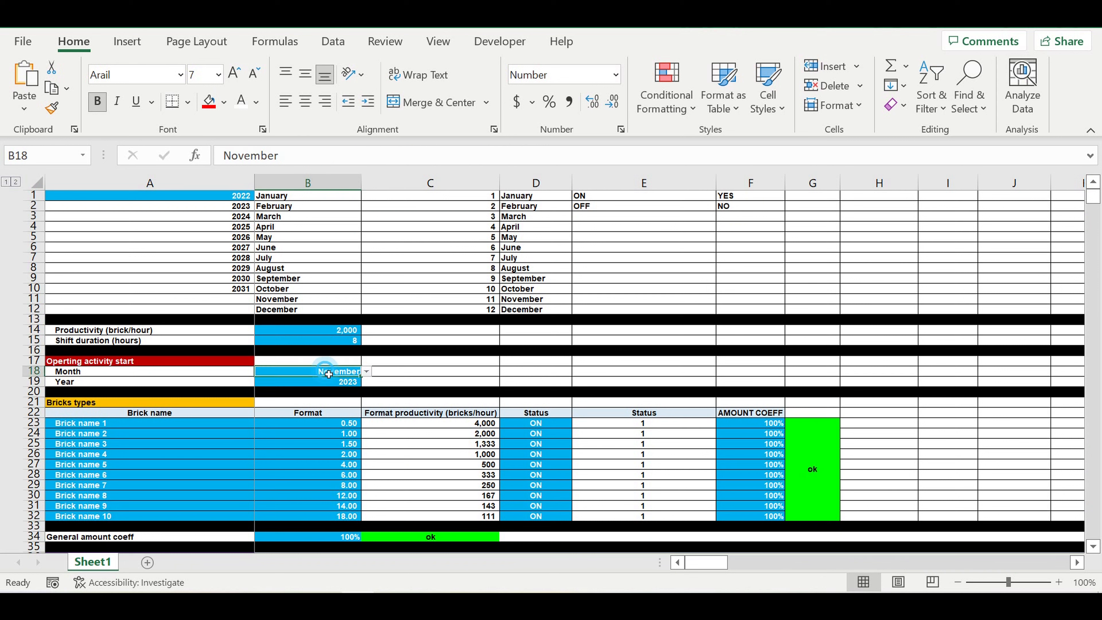
click(367, 372)
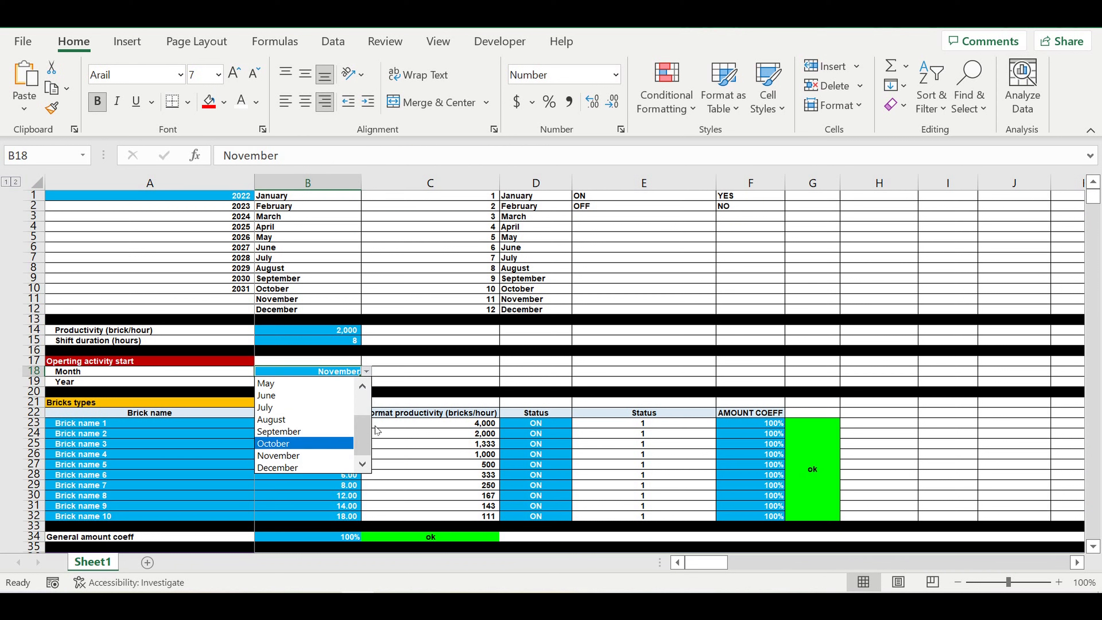
click(367, 390)
click(366, 388)
click(366, 388)
click(366, 388)
click(277, 395)
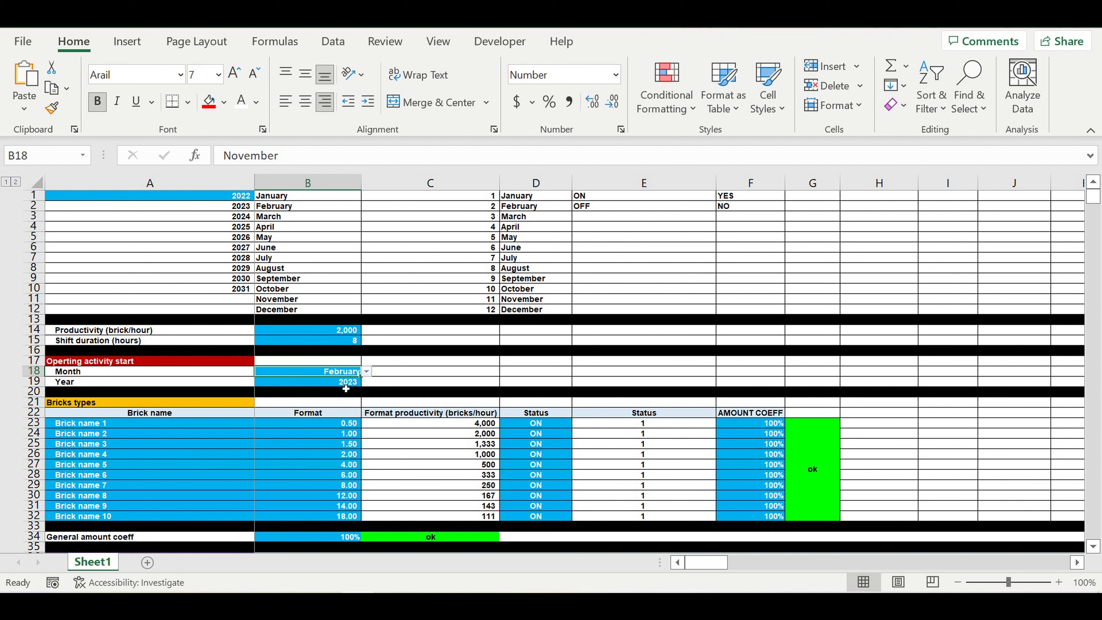
click(360, 385)
click(366, 382)
click(317, 409)
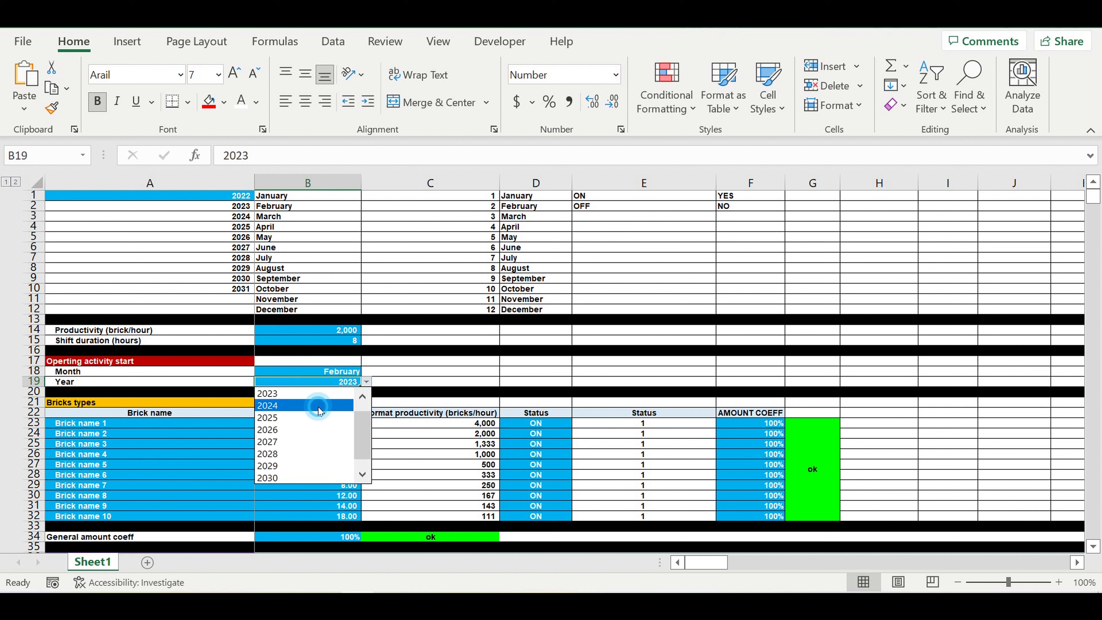
click(402, 416)
Step: Examine the Timeline's Investment stage countdown in row 63 from January 2022 through January 2024
scroll(430, 444, down, 17)
drag(312, 309, 832, 310)
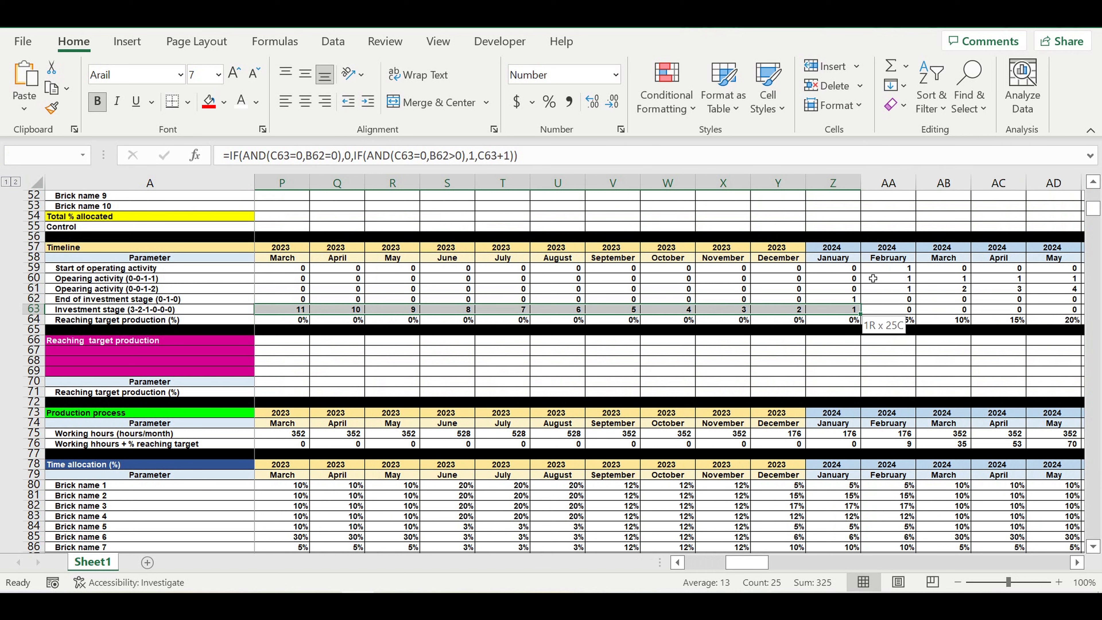
click(906, 274)
click(836, 309)
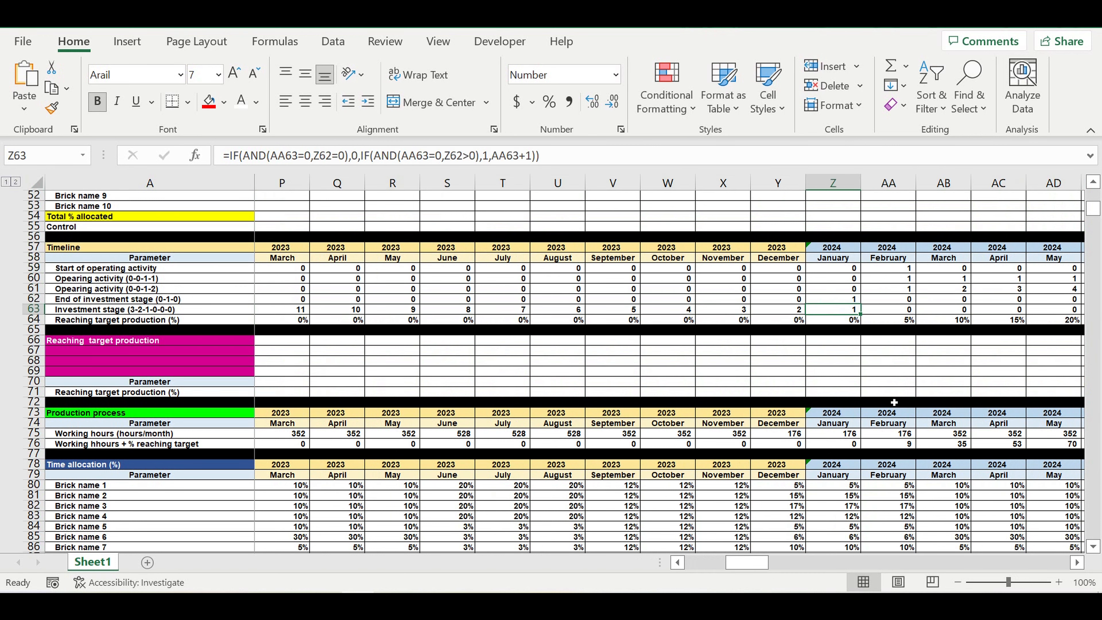
drag(842, 314, 268, 312)
drag(755, 560, 711, 561)
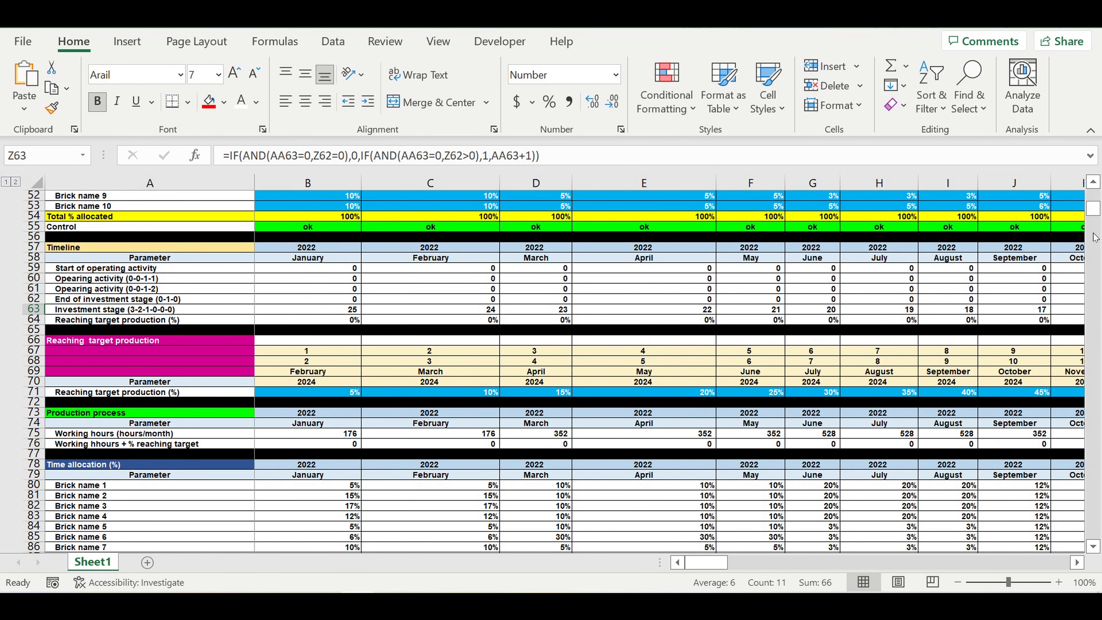
drag(1095, 223, 1097, 217)
Step: Look up the start month's number in Z1424 with =VLOOKUP(Z1422,B1:C12,2,0)
drag(1097, 217, 1097, 539)
text(=VLOOKUP(Z1422,)
drag(1093, 534, 1094, 196)
drag(308, 196, 403, 308)
click(382, 158)
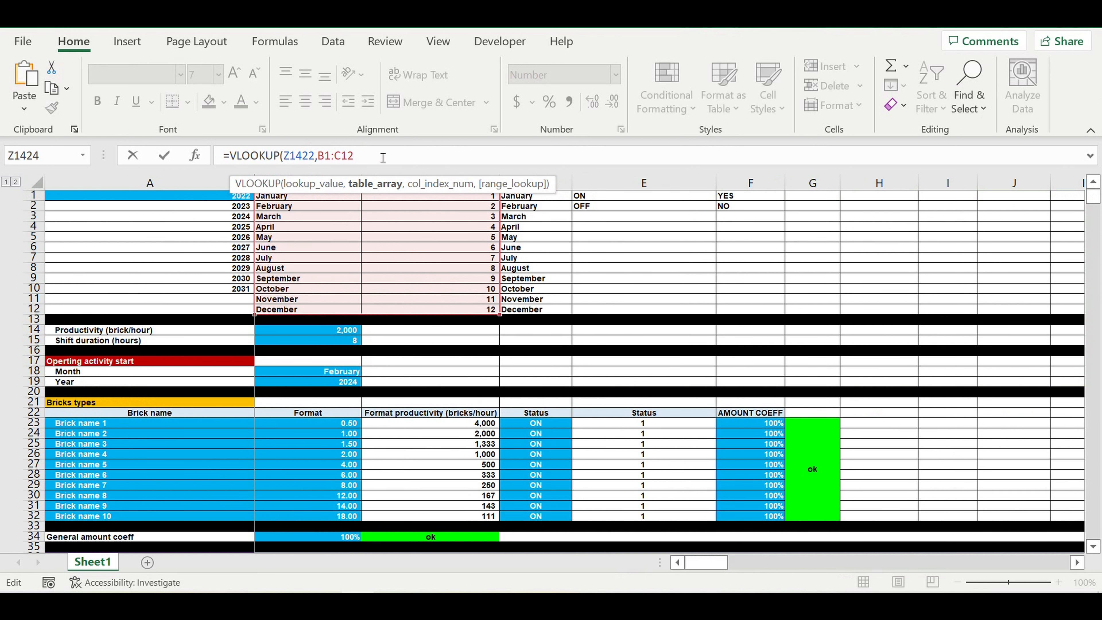
text(,2)
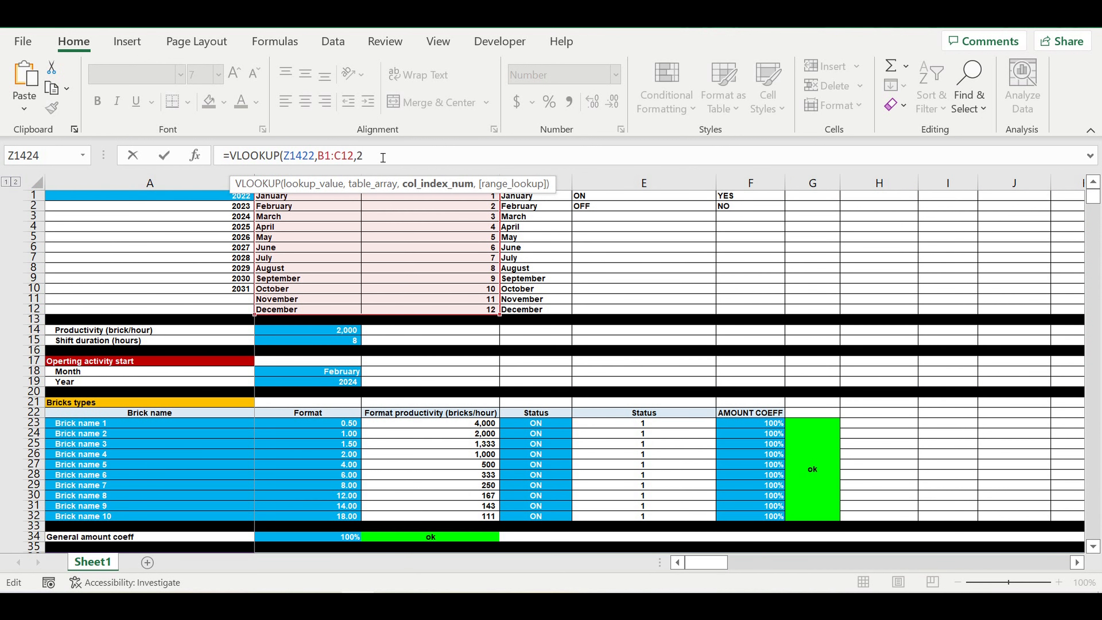
text(,0)
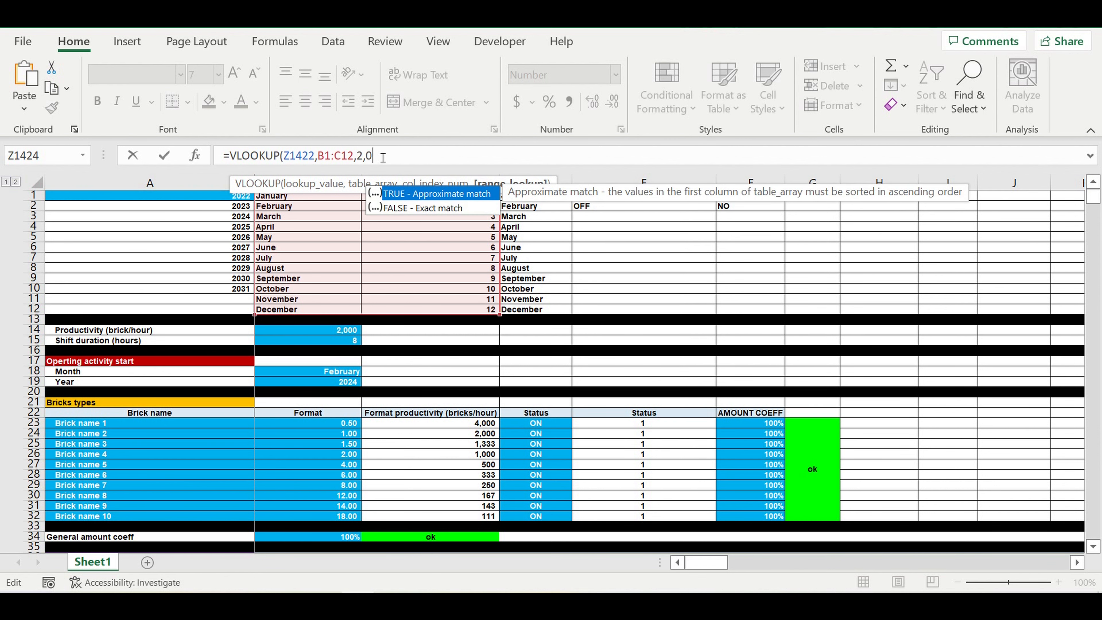
text())
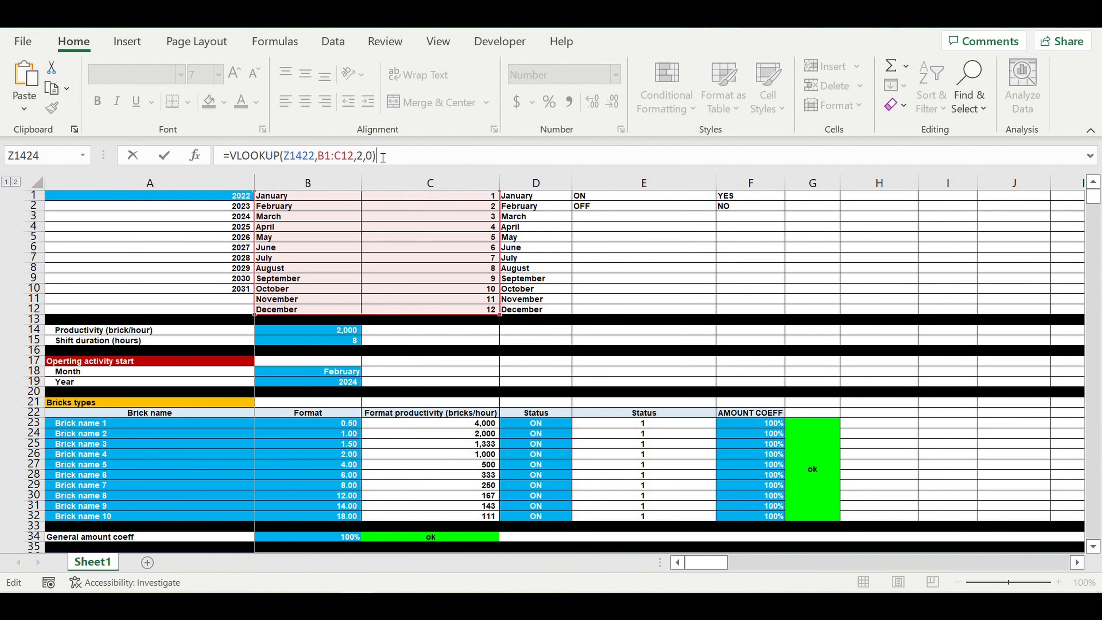
key(Return)
Step: Write the formula =IF(Z1424-1,0,12,Z1424-1) in Y1424, reusing the copied Z1424-1 expression as its last argument
scroll(564, 369, down, 3)
click(973, 443)
text(=if)
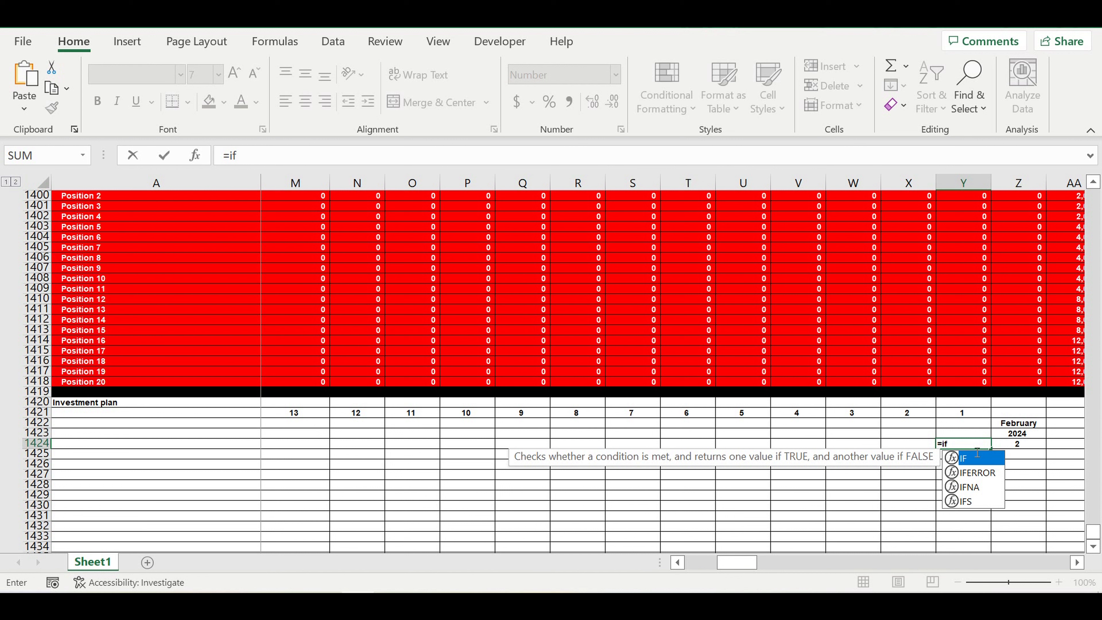
text(()
click(1016, 443)
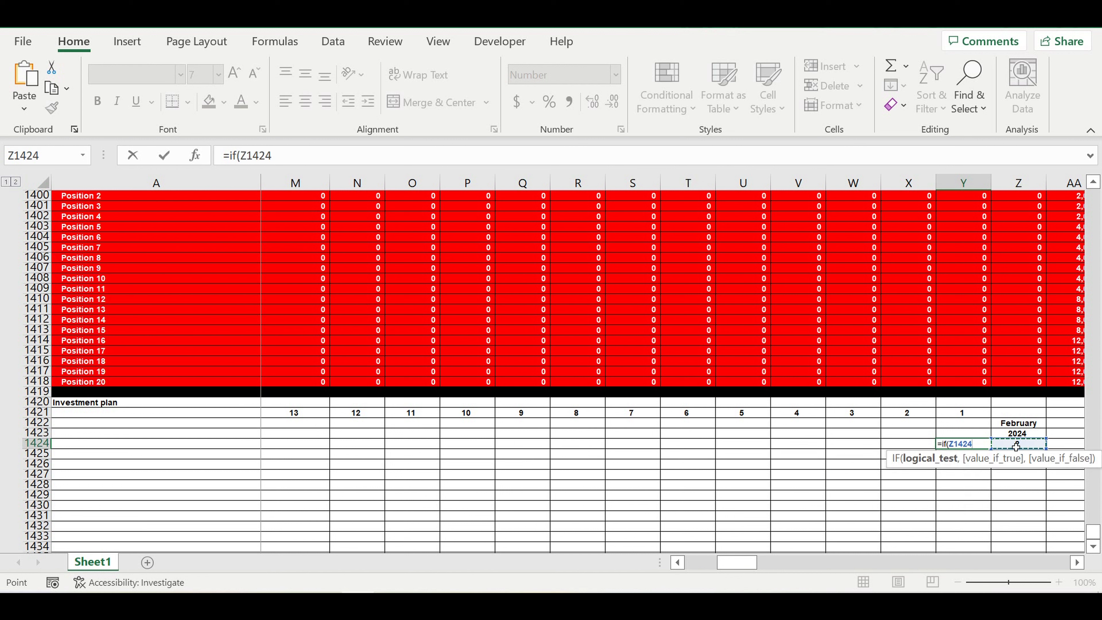
text(-1,)
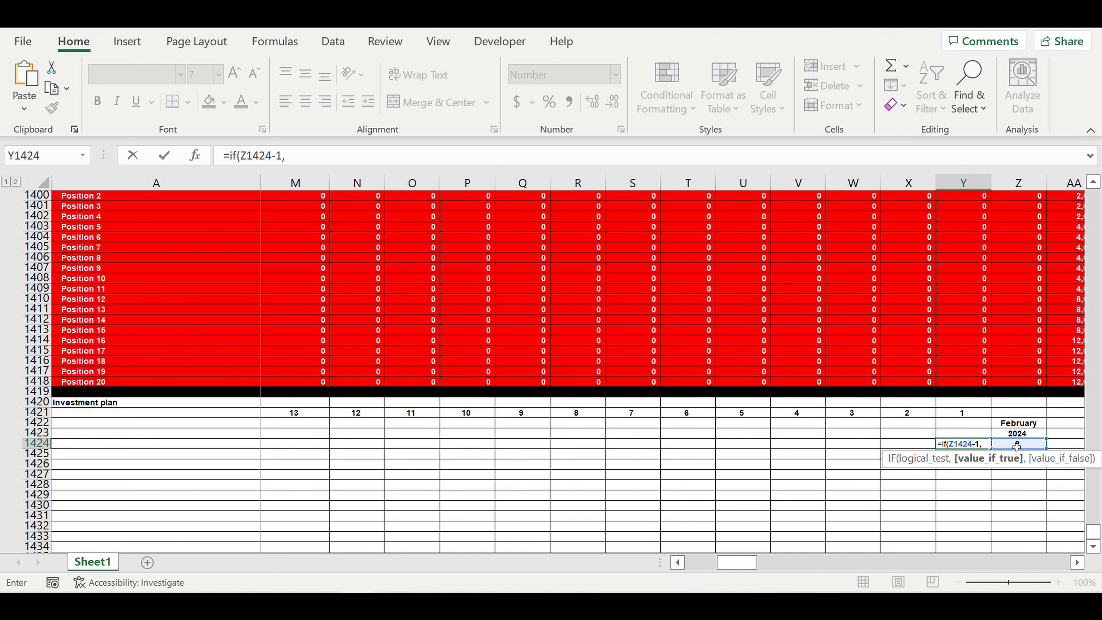
text(0,)
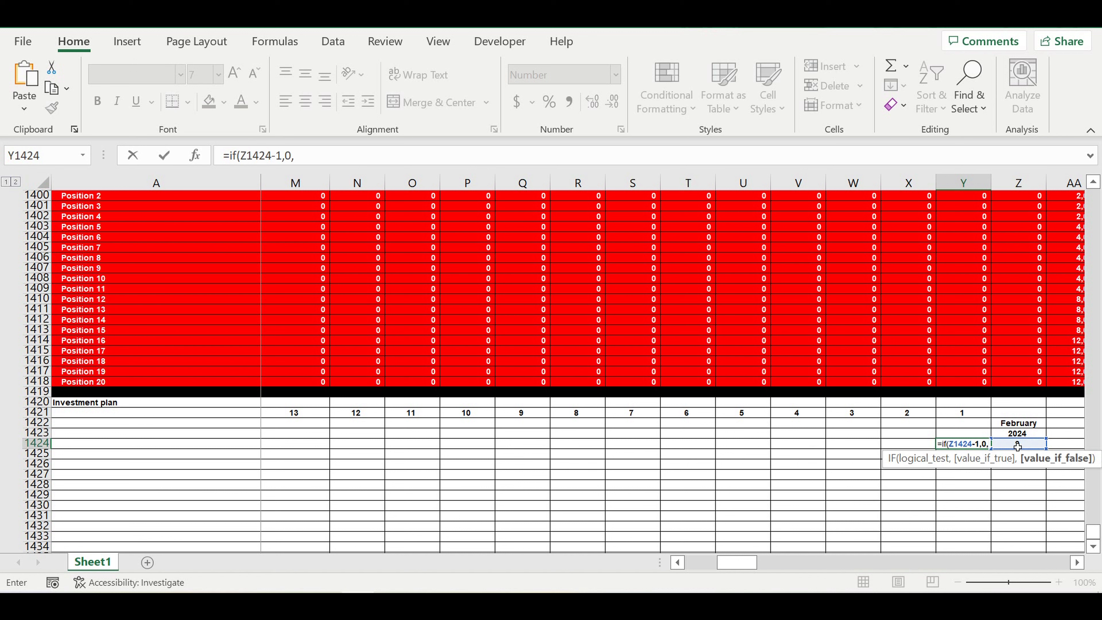
text(12,)
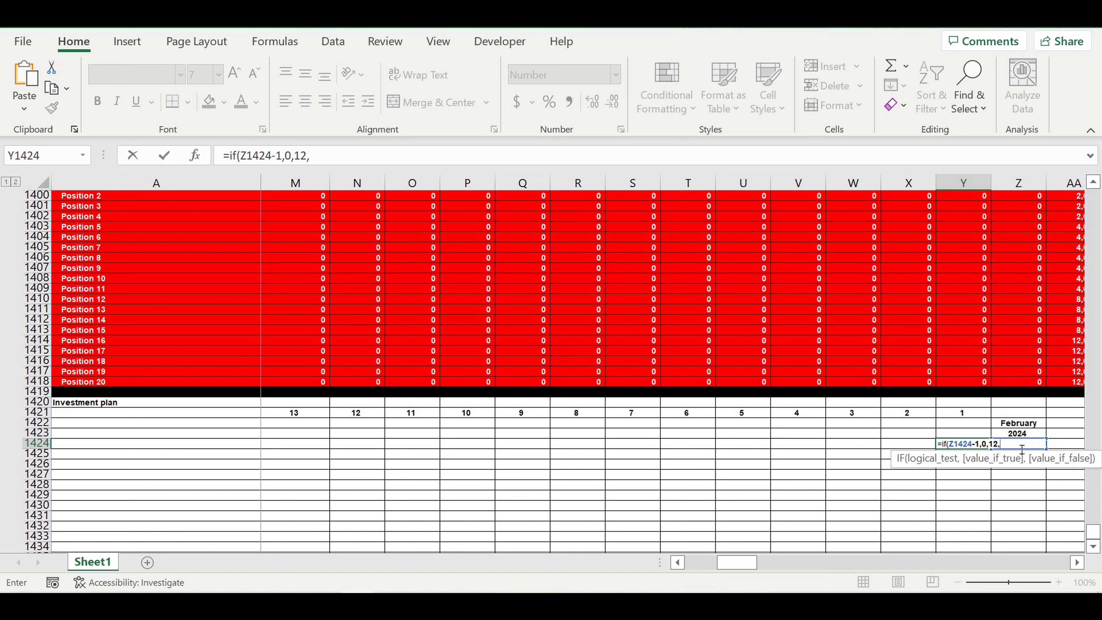
drag(241, 156, 288, 157)
key(ctrl+c)
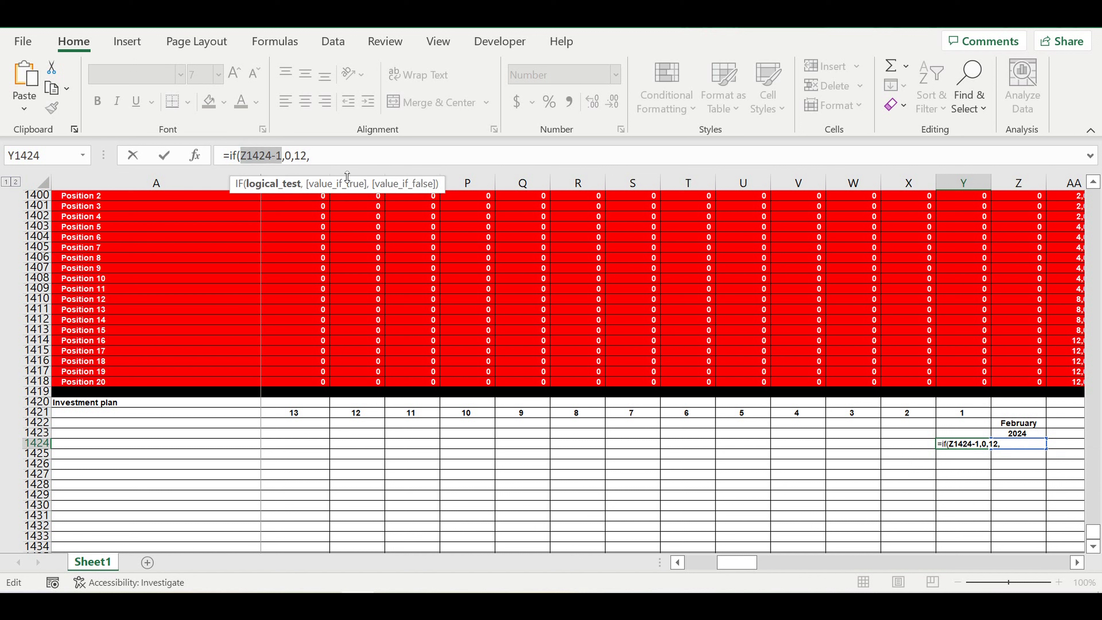
click(372, 162)
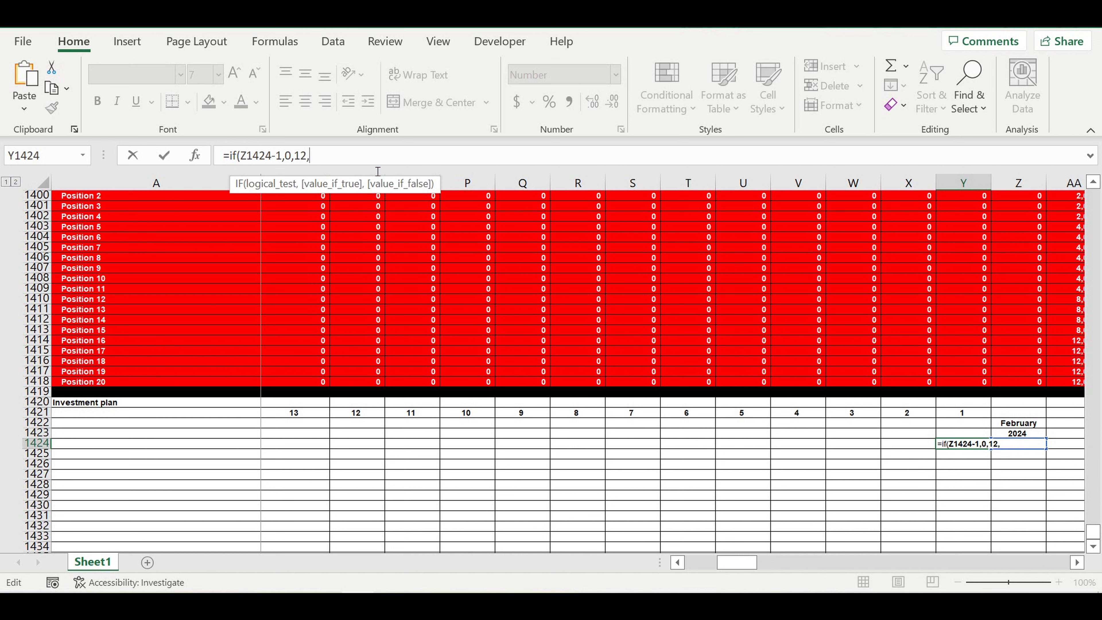
key(ctrl+v)
text())
Step: Correct the condition in Y1424 so the formula reads =IF(Z1424-1=0,12,Z1424-1)
click(251, 157)
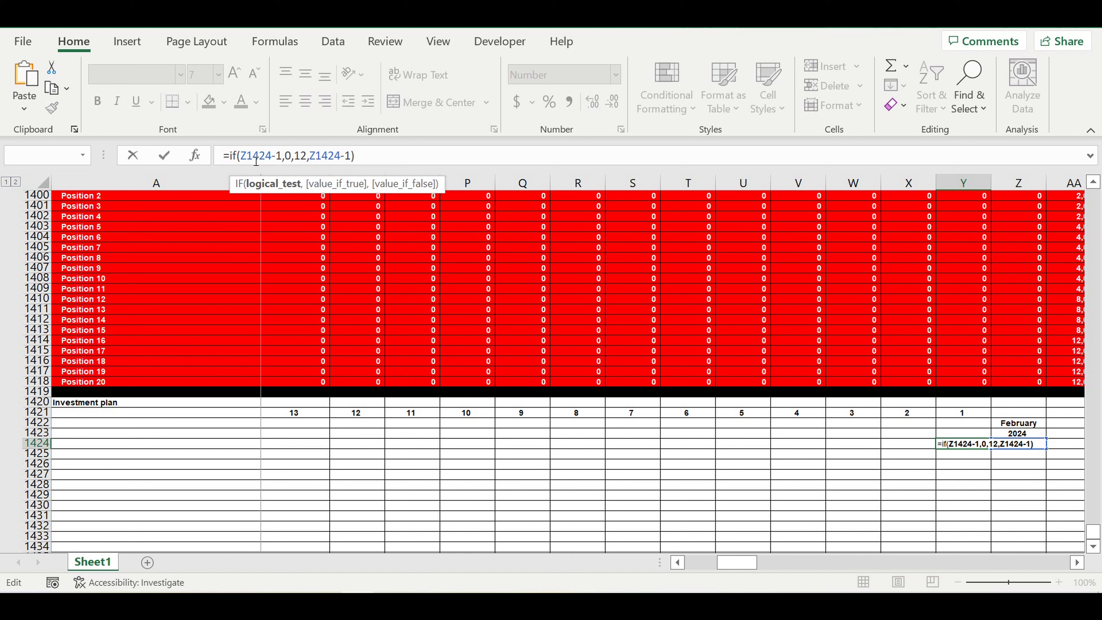
click(265, 156)
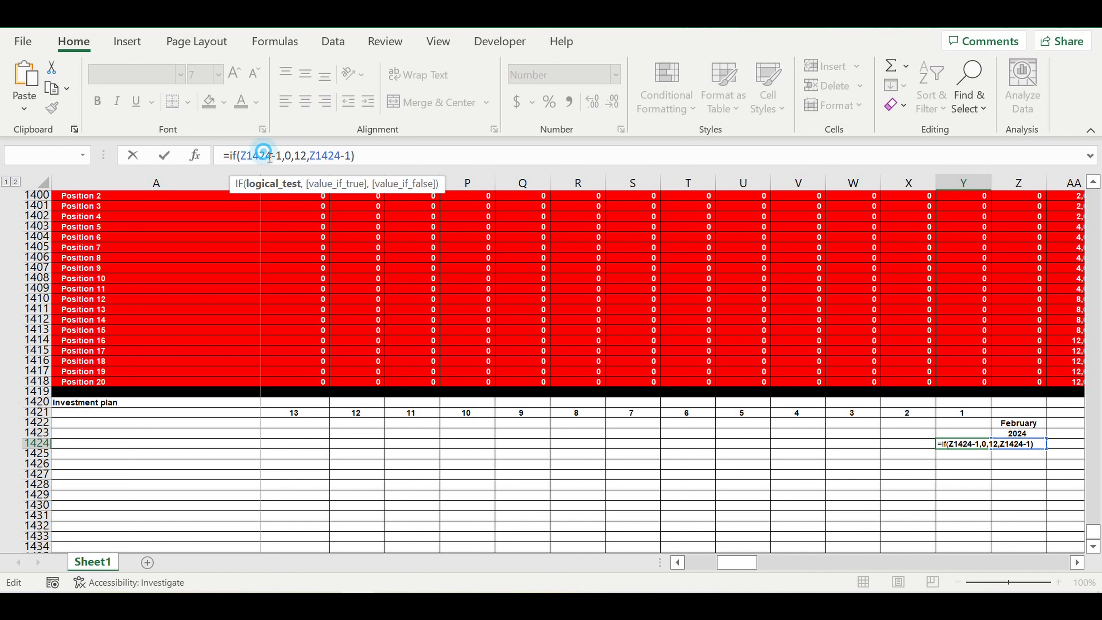
click(285, 156)
text(=)
key(Return)
Step: Fill the month-number formula from Y1424 backwards along row 1424 to column B
click(963, 444)
drag(991, 449, 577, 448)
click(853, 473)
click(853, 444)
drag(885, 455, 355, 471)
click(355, 471)
Step: Check the month numbers in row 1424 and the list of month names starting at D1
scroll(673, 478, right, 10)
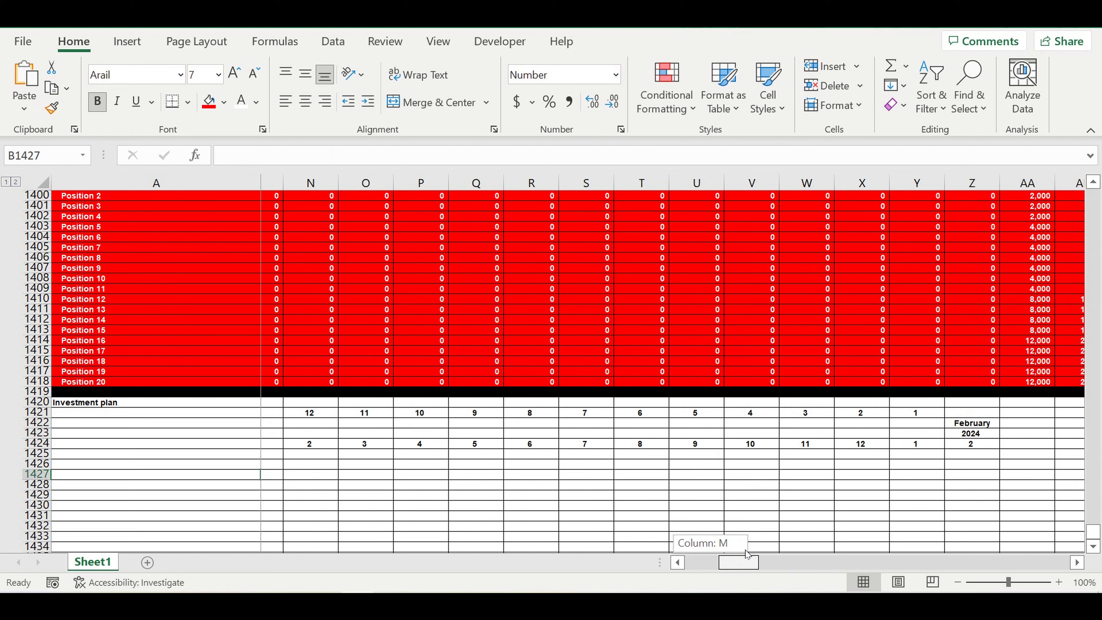
click(903, 426)
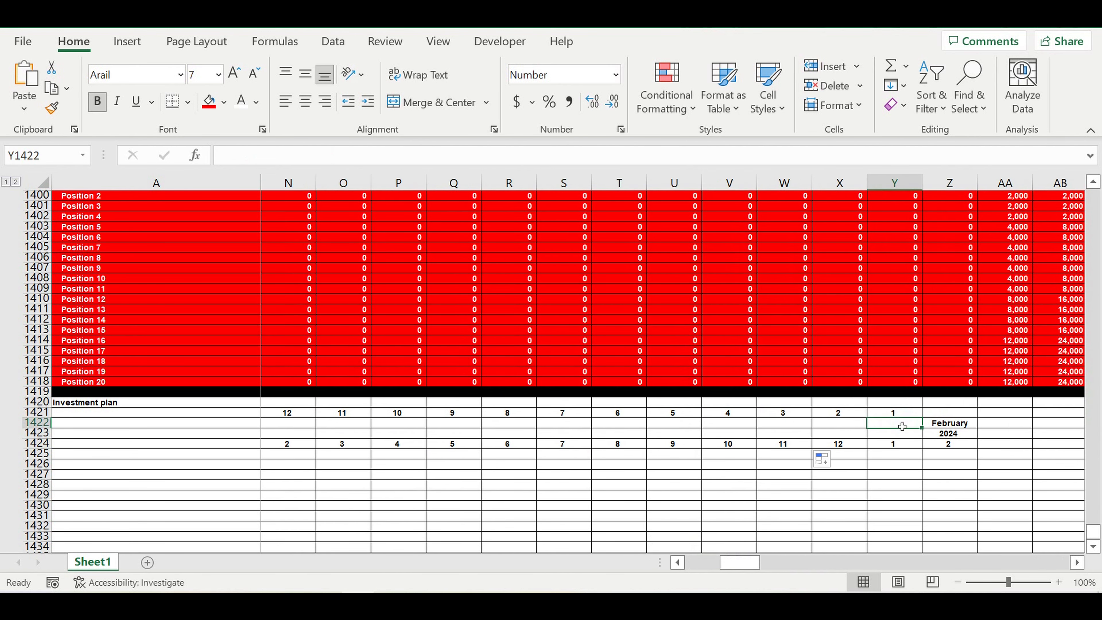
click(899, 445)
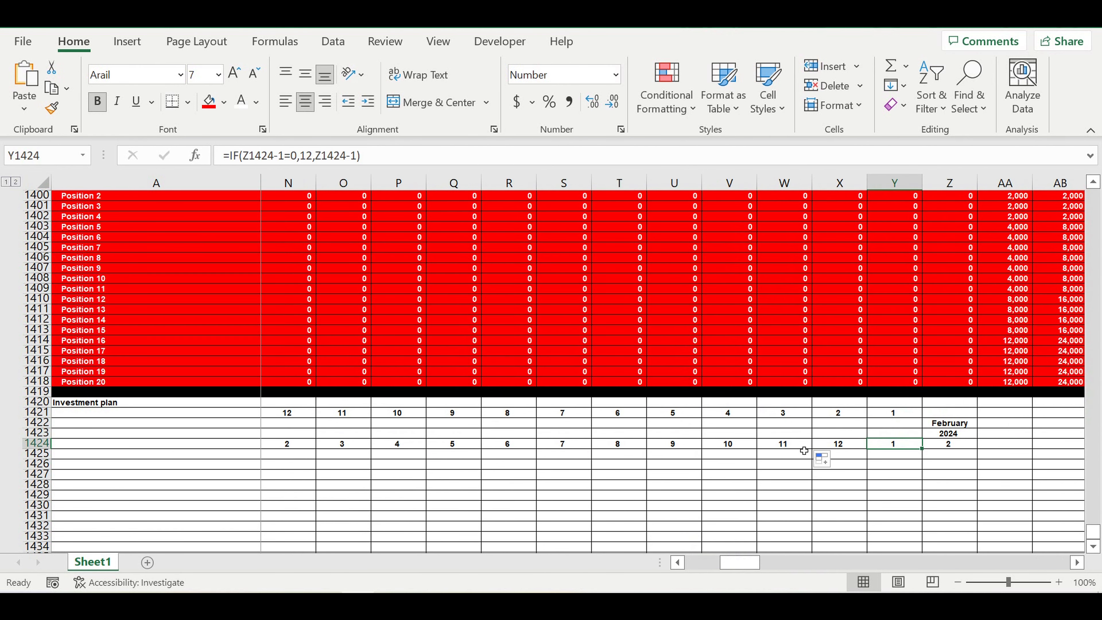
click(564, 422)
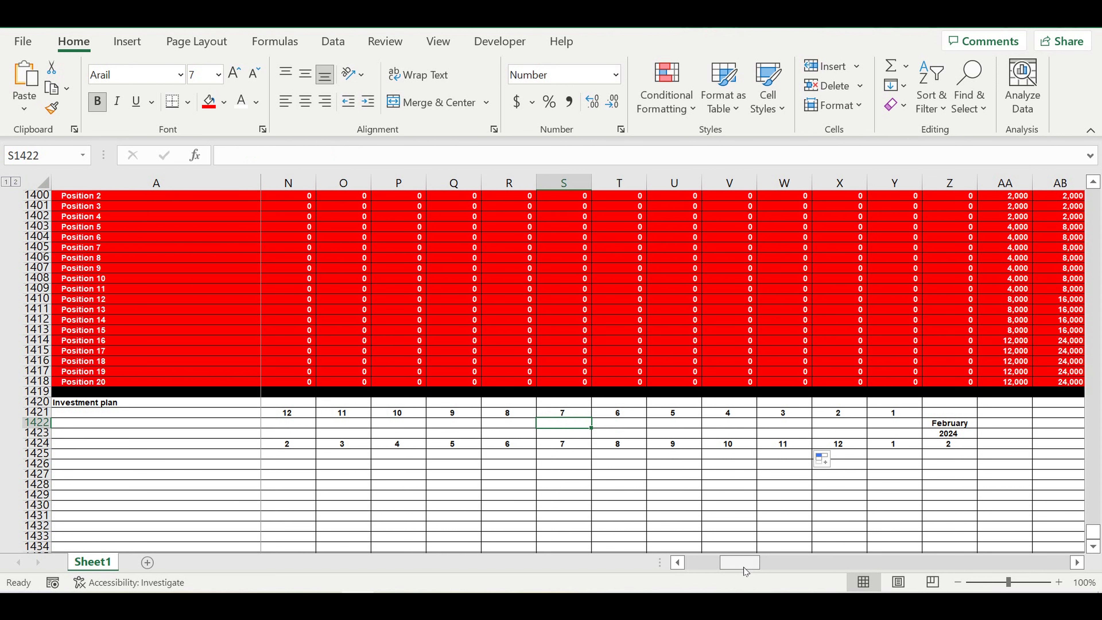
mouse_move(744, 565)
mouse_down()
mouse_move(734, 560)
mouse_move(744, 554)
mouse_up()
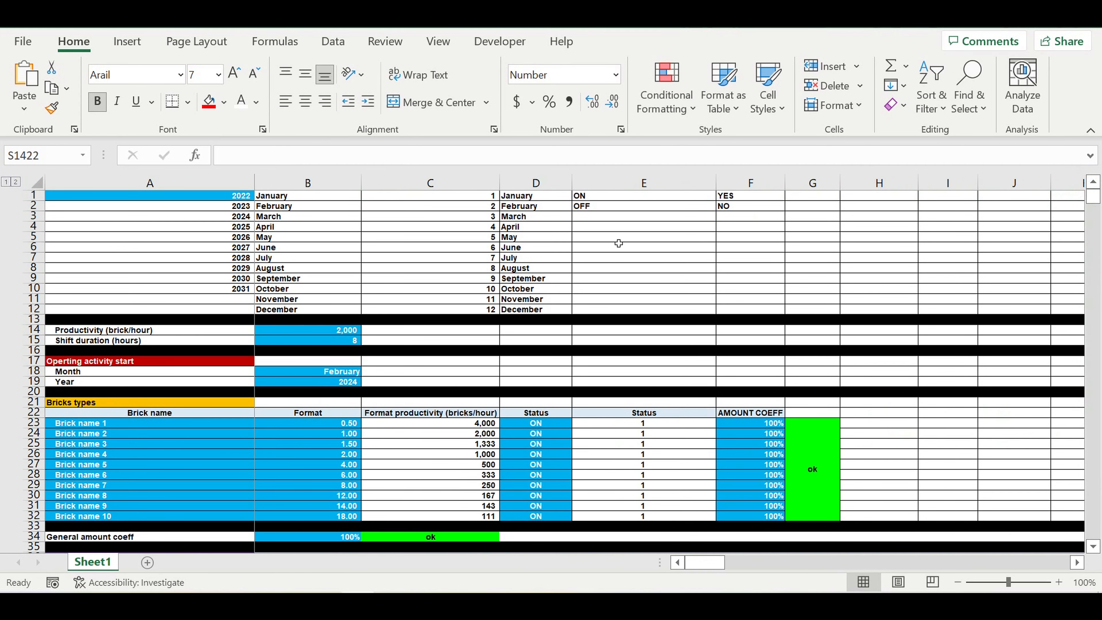
click(524, 196)
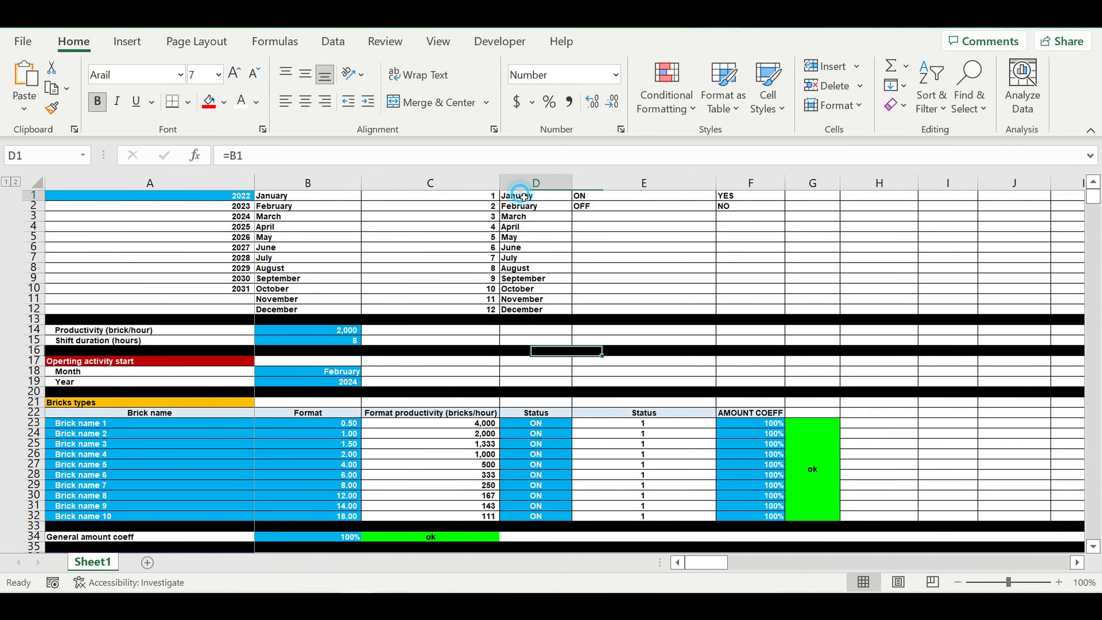
Step: Write the formula =VLOOKUP(Y1424,C1:D12,2,0) in Y1422 to look up the month name from its number
click(486, 200)
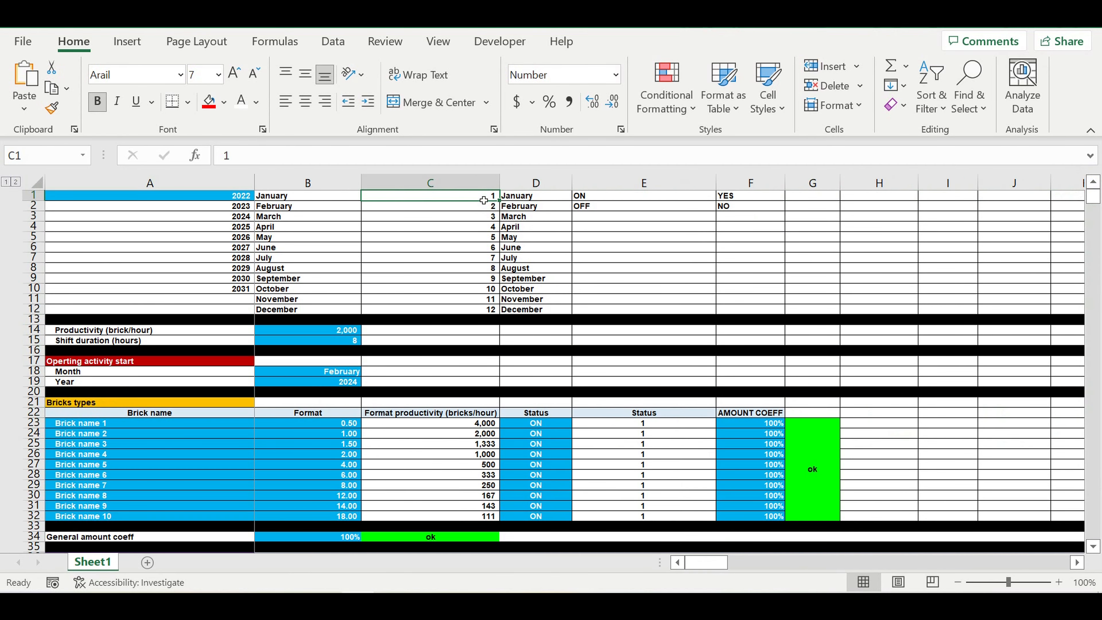
text(=VL)
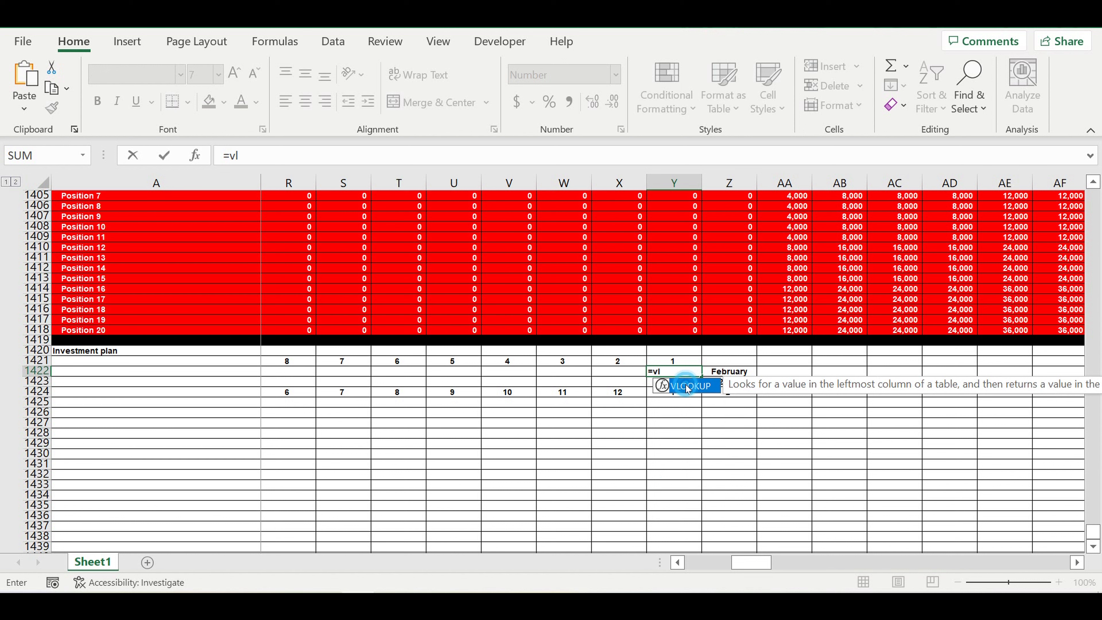
double_click(690, 385)
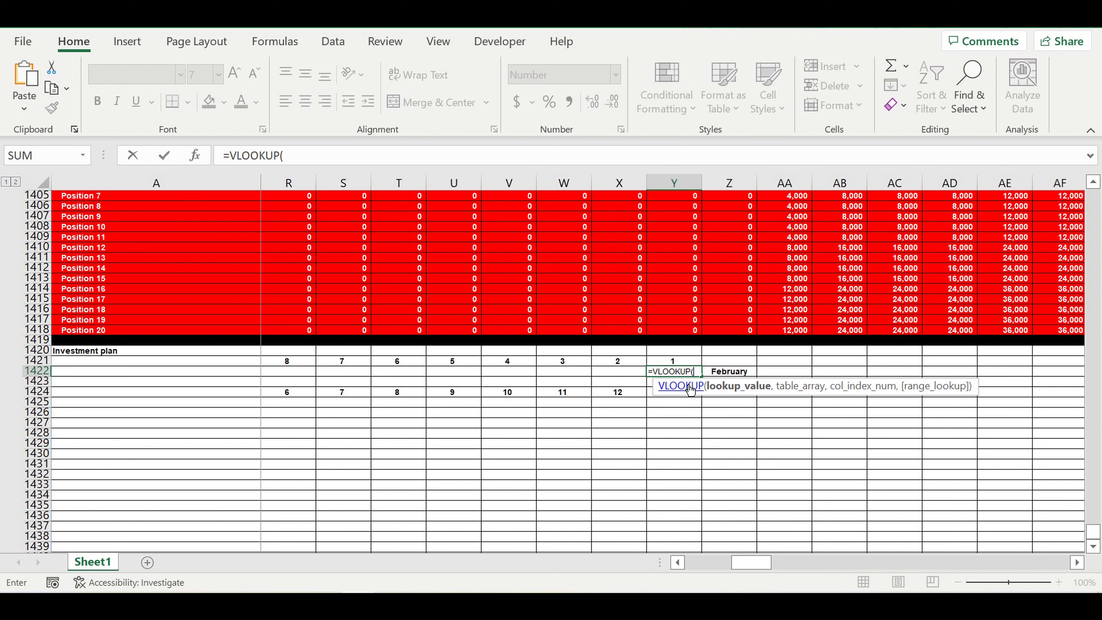
click(654, 395)
click(361, 161)
text(,)
drag(751, 563, 694, 562)
drag(1093, 532, 1093, 193)
drag(496, 198, 530, 315)
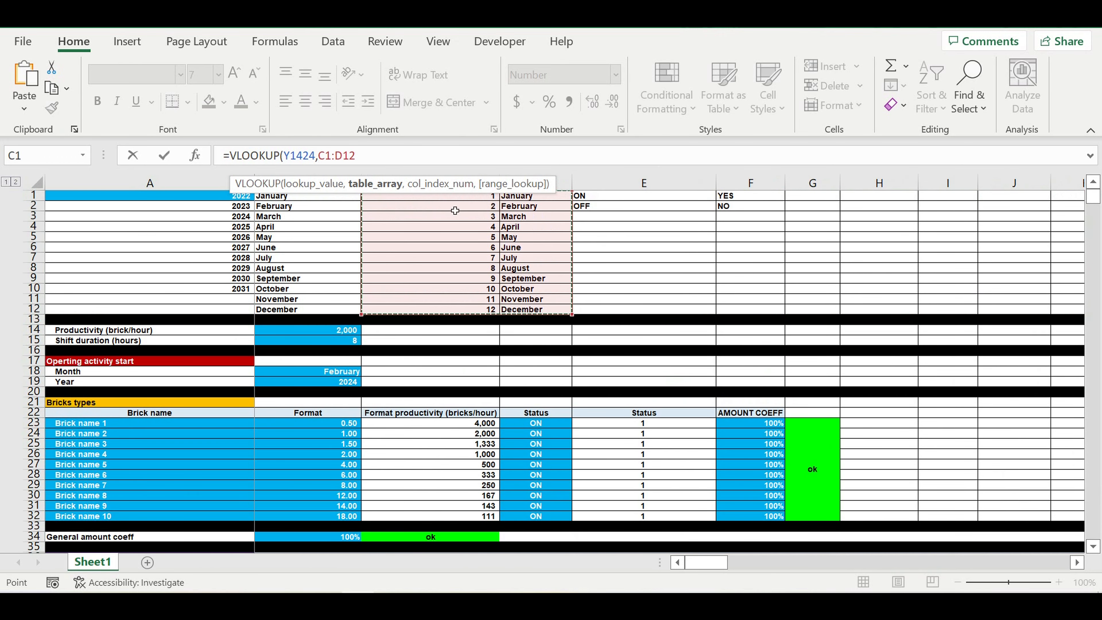
click(383, 158)
text(,2)
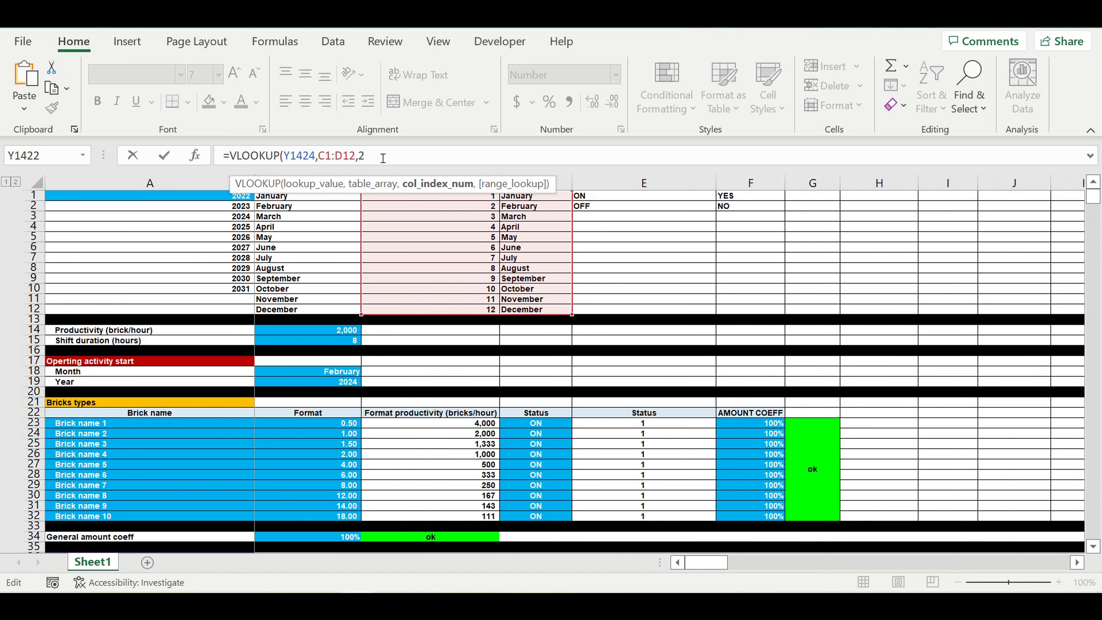
text(,0))
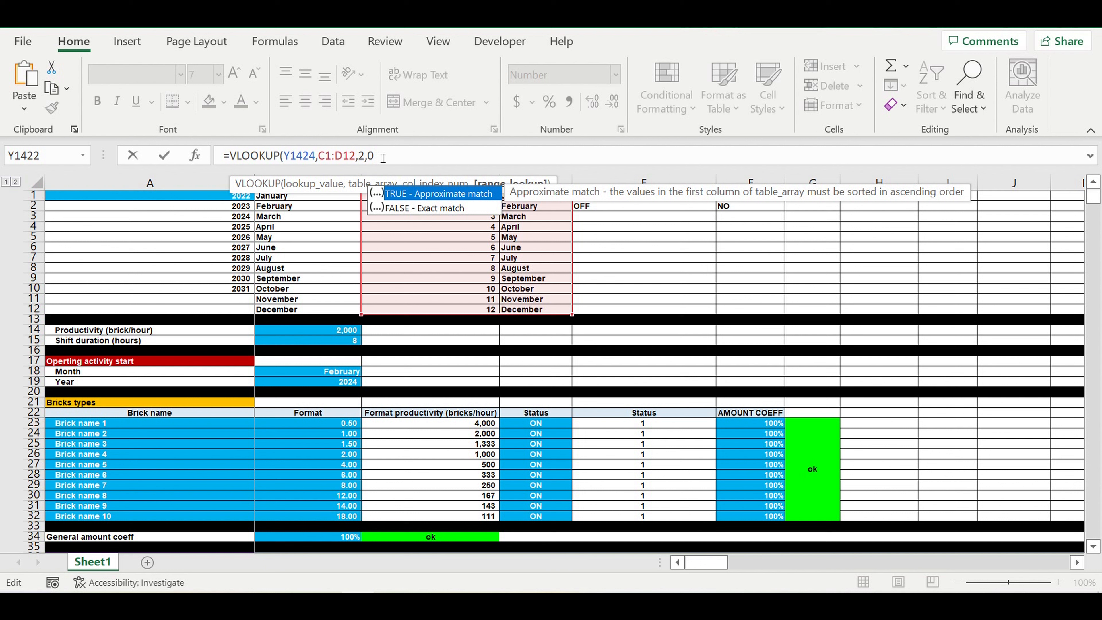
Step: Make the lookup range in Y1422 absolute so the formula reads =VLOOKUP(Y1424,$C$1:$D$12,2,0)
click(351, 158)
text($)
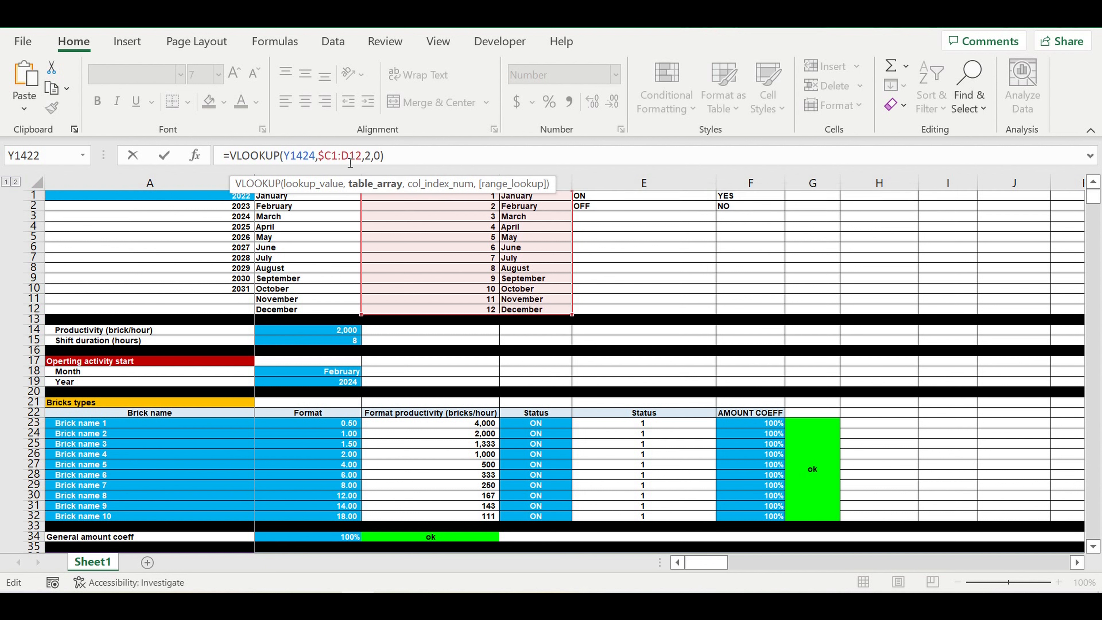
click(332, 157)
text($)
click(348, 157)
text($)
click(363, 158)
text($D$)
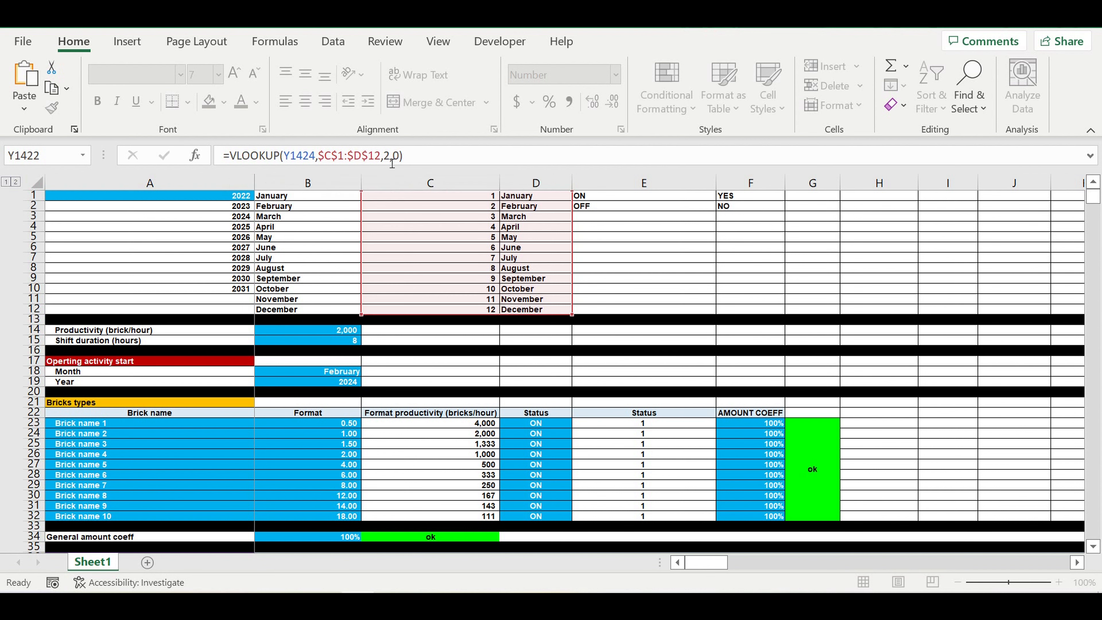
key(Return)
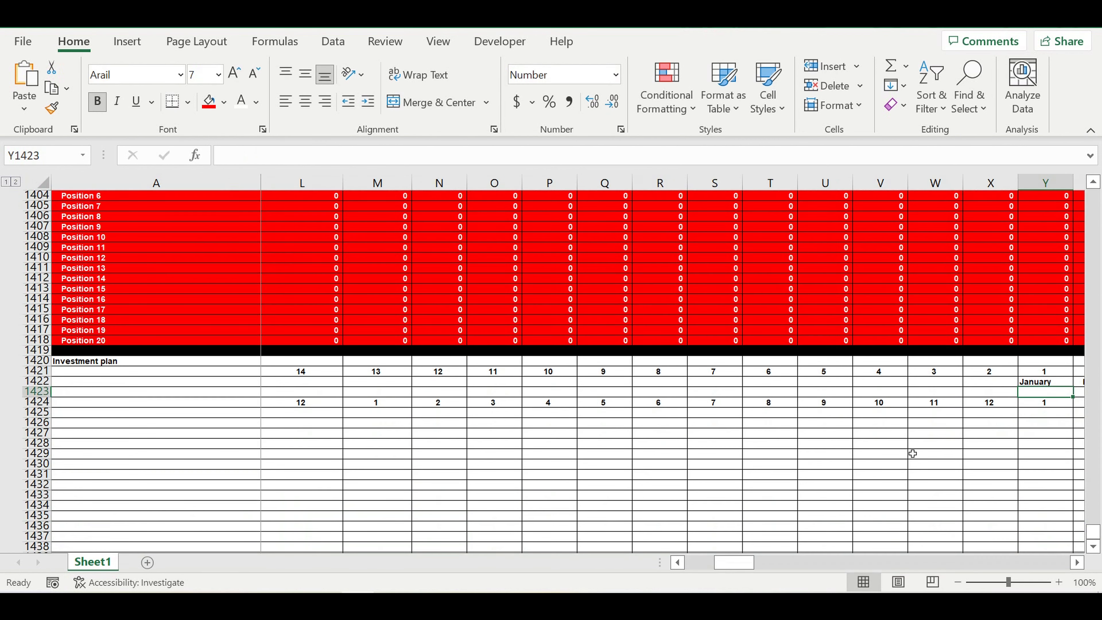
Step: Centre the month name in Y1422 and fill its formula backwards along row 1422
click(1046, 382)
click(307, 104)
drag(1074, 386, 301, 382)
Step: Write the year formula =IF(Z1424=1,Z1423-1,Z1423) in Y1423
click(1078, 563)
click(964, 392)
text(=if()
click(1022, 402)
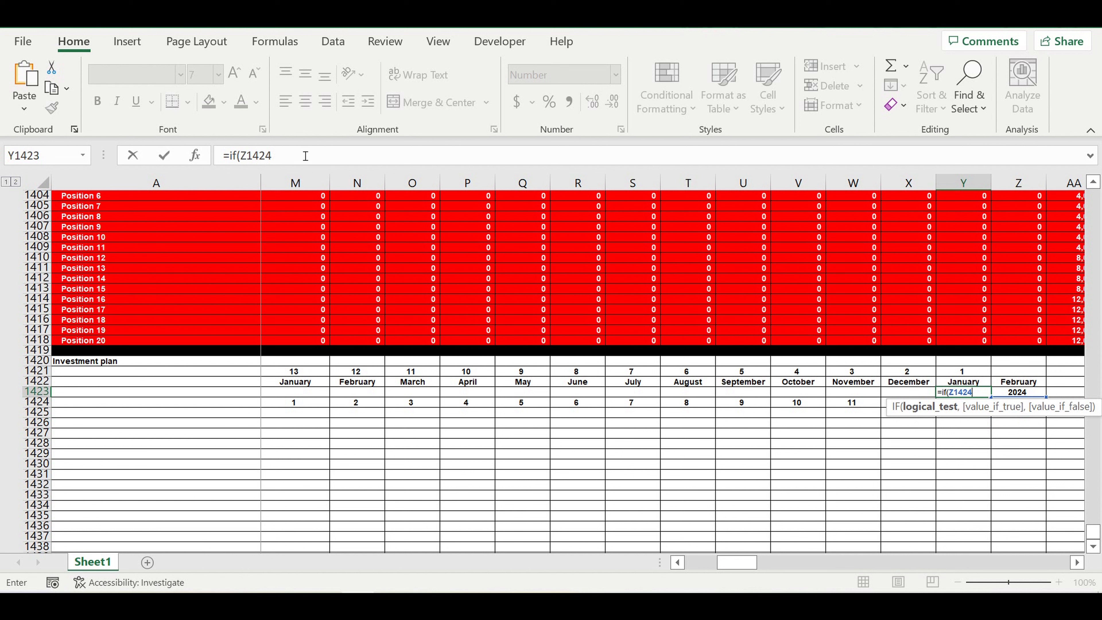
click(290, 163)
text(=1)
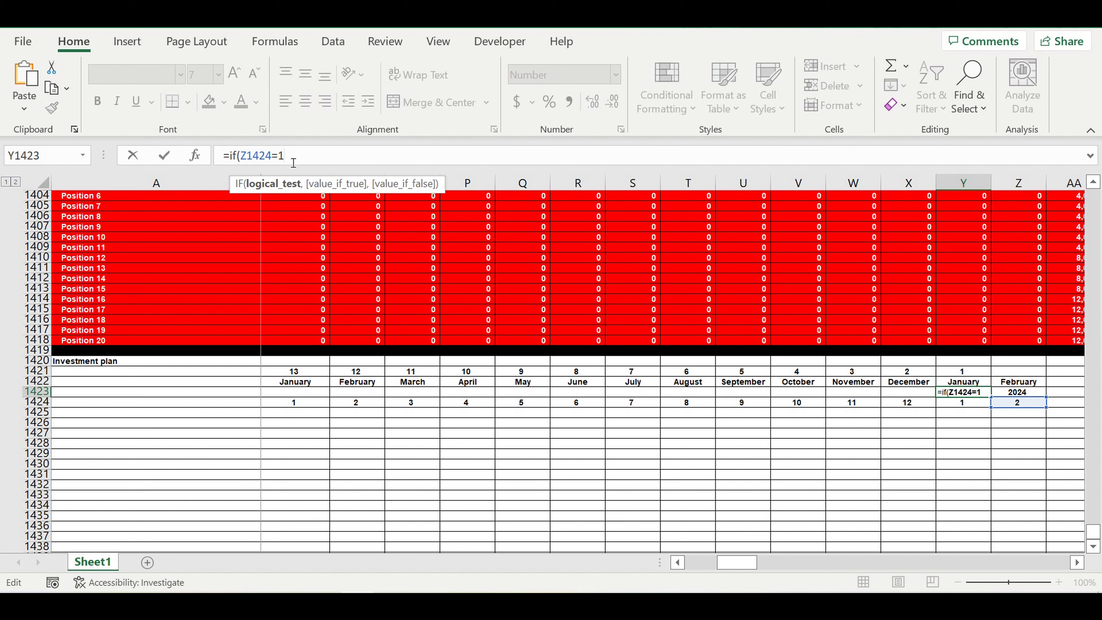
text(,)
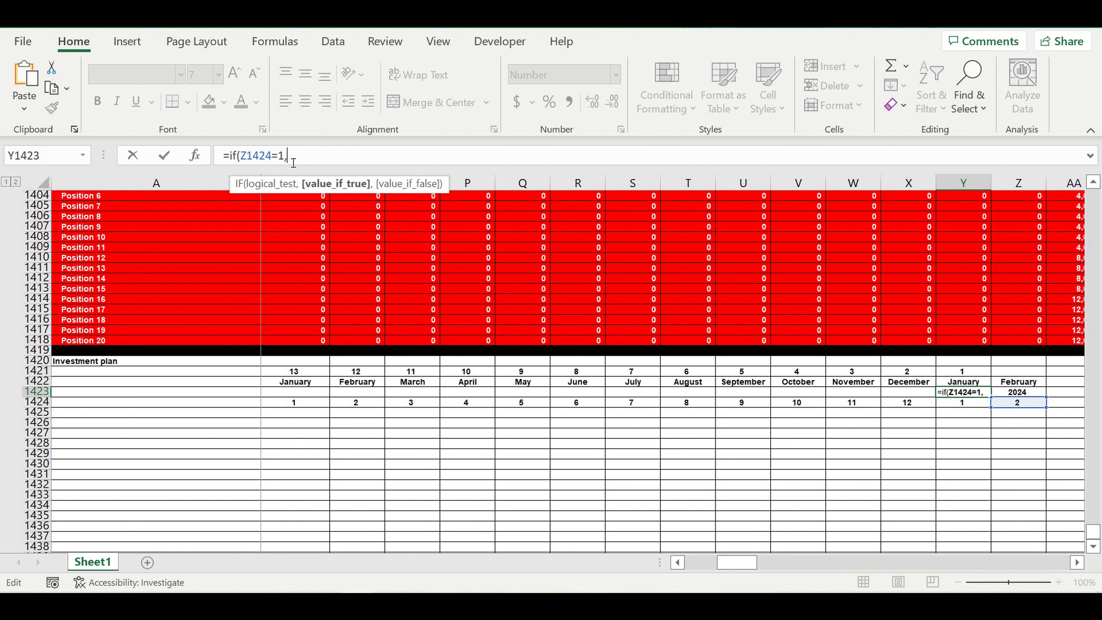
click(1019, 393)
text(-1,Z1423))
key(Return)
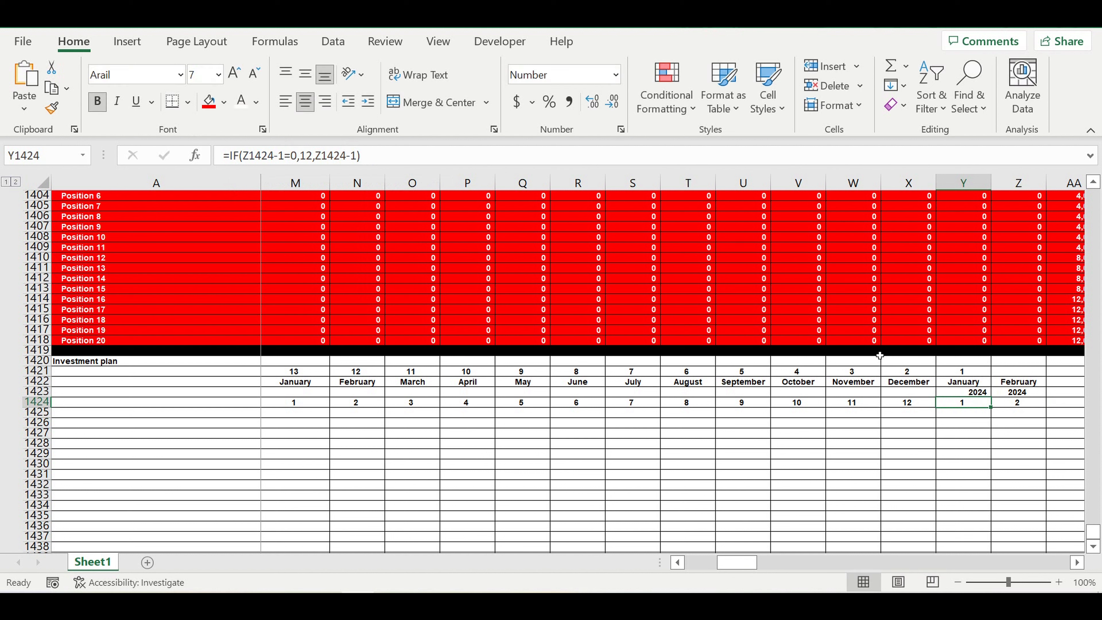
Step: Centre the year in Y1423, fill its formula backwards along row 1423 and check the copied formulas
click(970, 394)
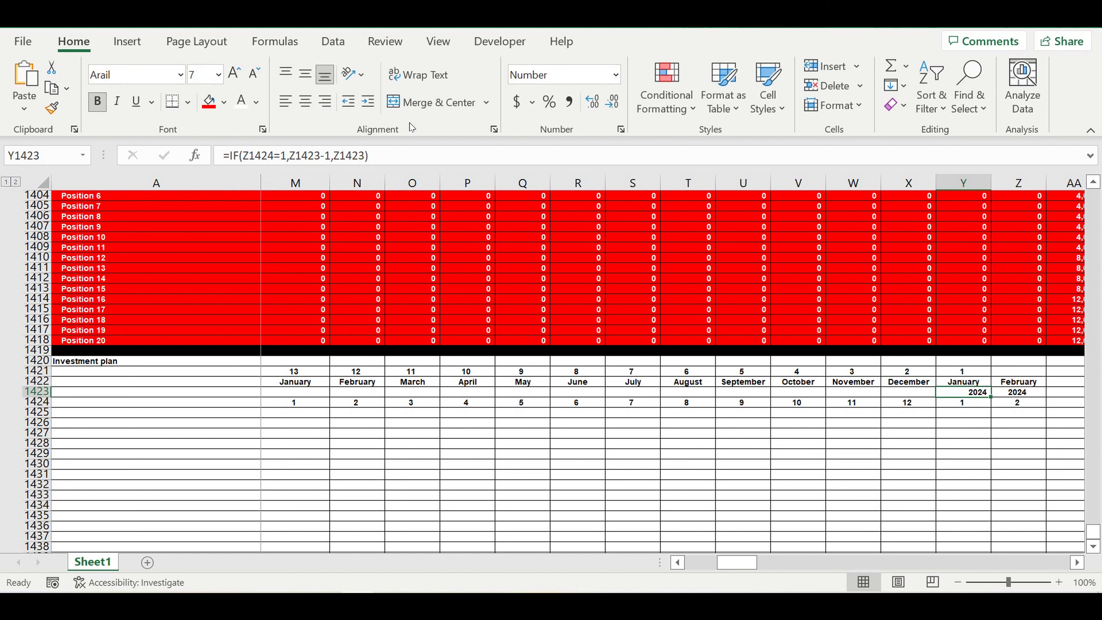
click(307, 102)
drag(992, 398, 720, 395)
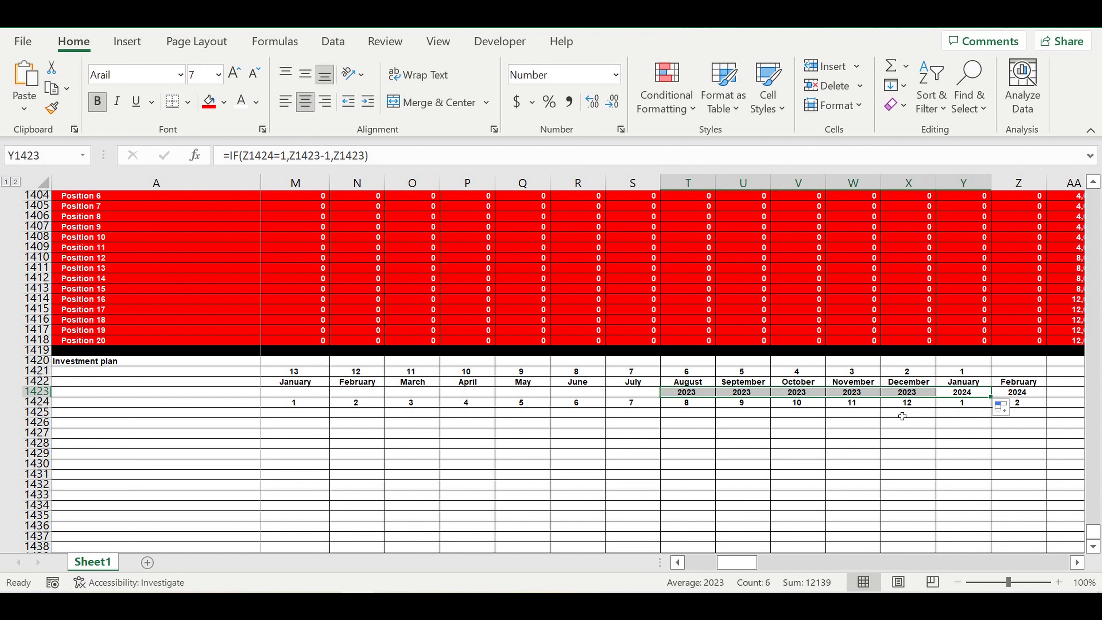
click(948, 434)
click(911, 394)
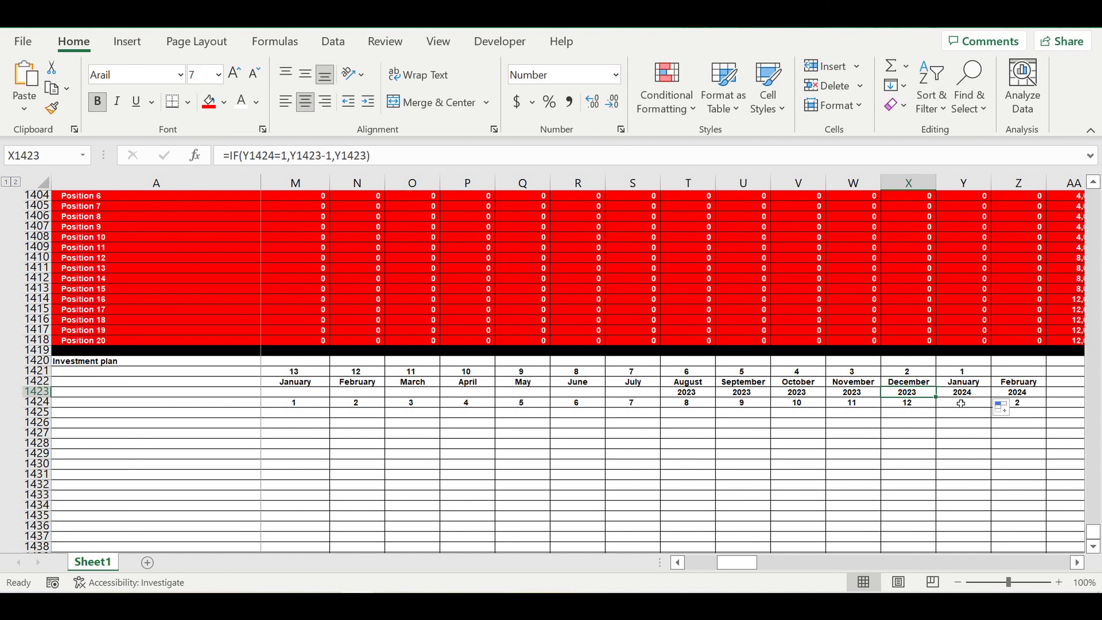
click(978, 394)
click(906, 395)
Step: Label A1424 "Investment item", centred with a light blue fill
scroll(564, 404, left, 4)
click(241, 403)
text(Investment item)
key(Return)
click(234, 402)
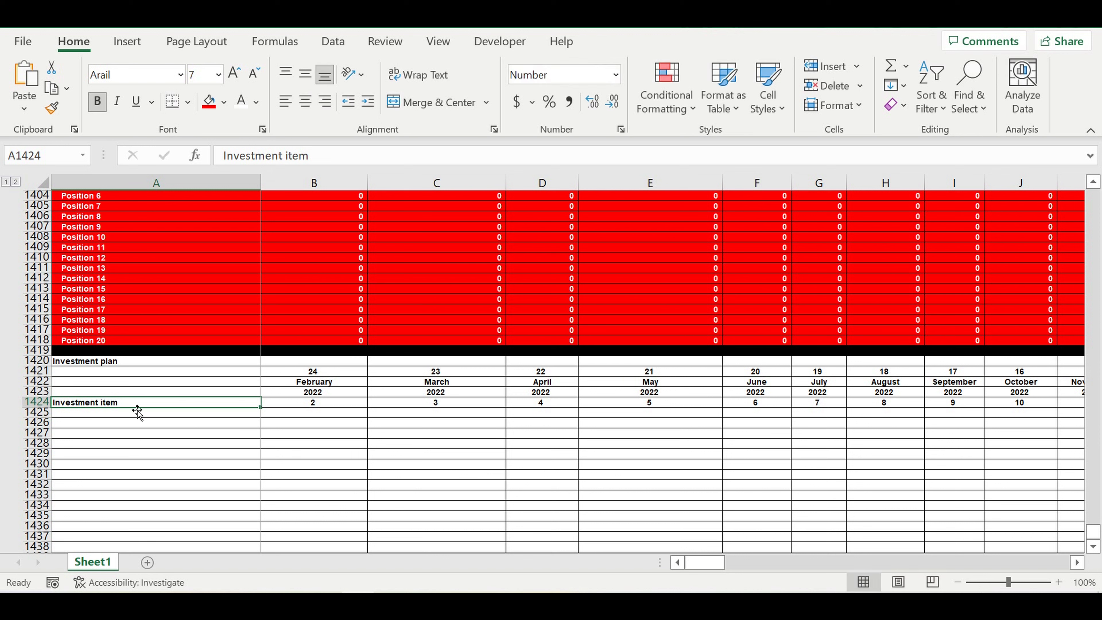
click(305, 101)
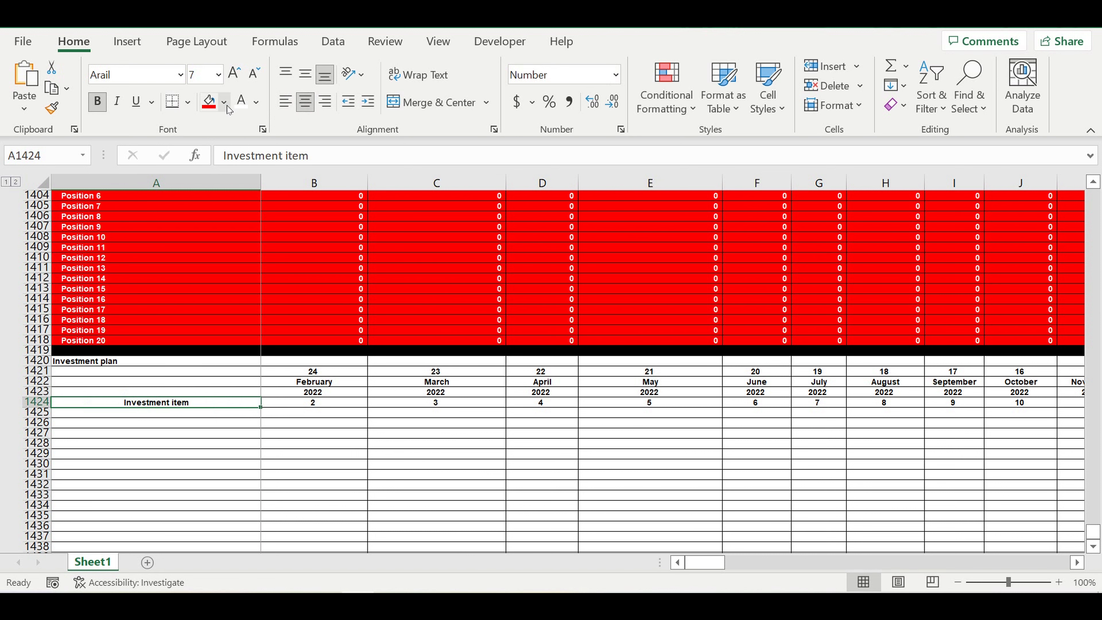
click(227, 104)
click(323, 163)
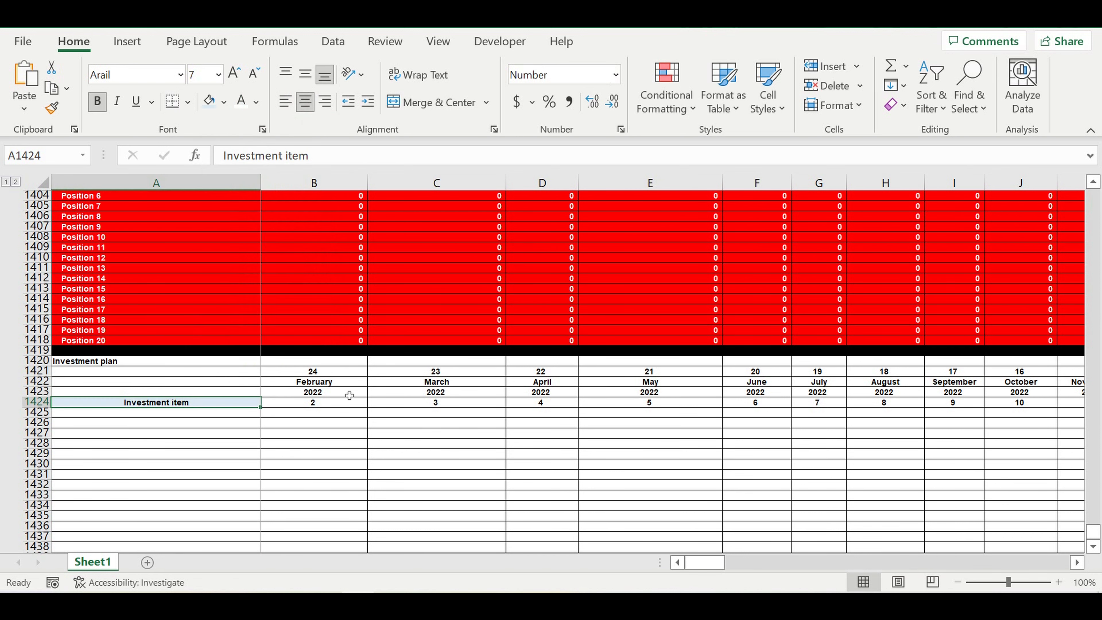
Step: Apply a light blue fill to the timeline header cells B1421:Y1424
drag(304, 373, 914, 406)
click(223, 103)
click(260, 150)
Step: Enter "start" in Z1425 below the February 2024 column and centre the cells Z1422:Z1430
click(950, 412)
text(start)
key(Return)
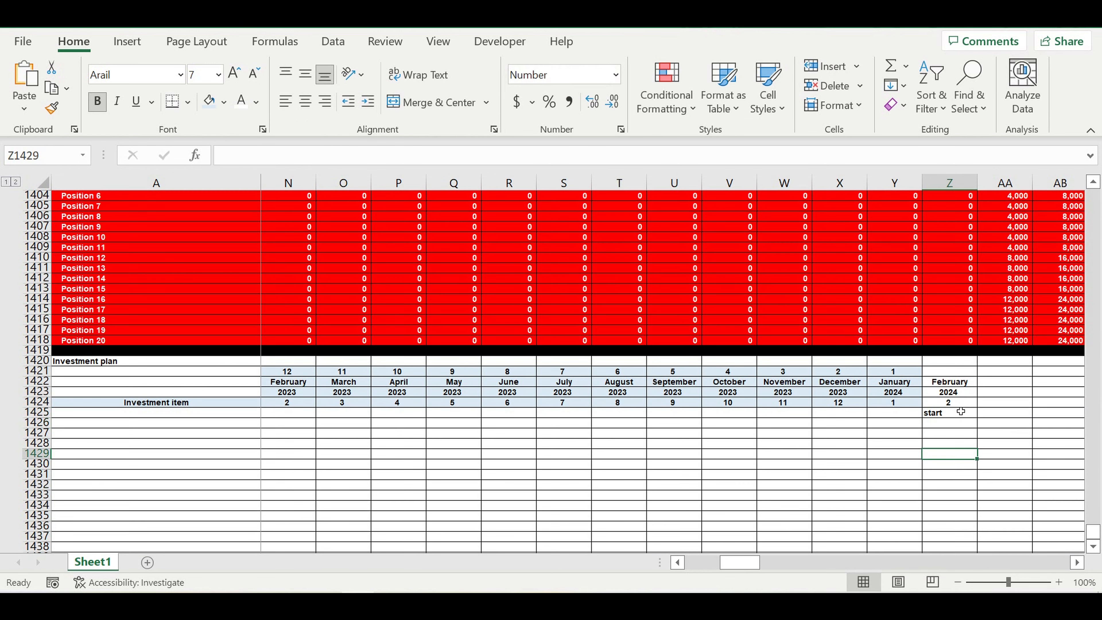
drag(949, 381, 950, 463)
click(310, 108)
click(309, 107)
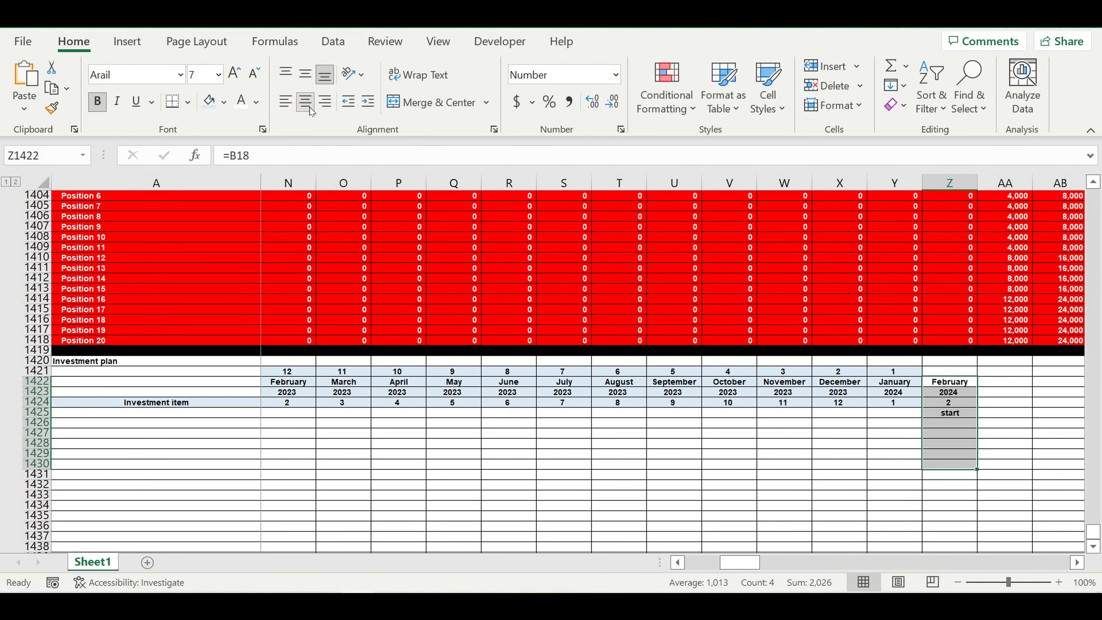
click(309, 107)
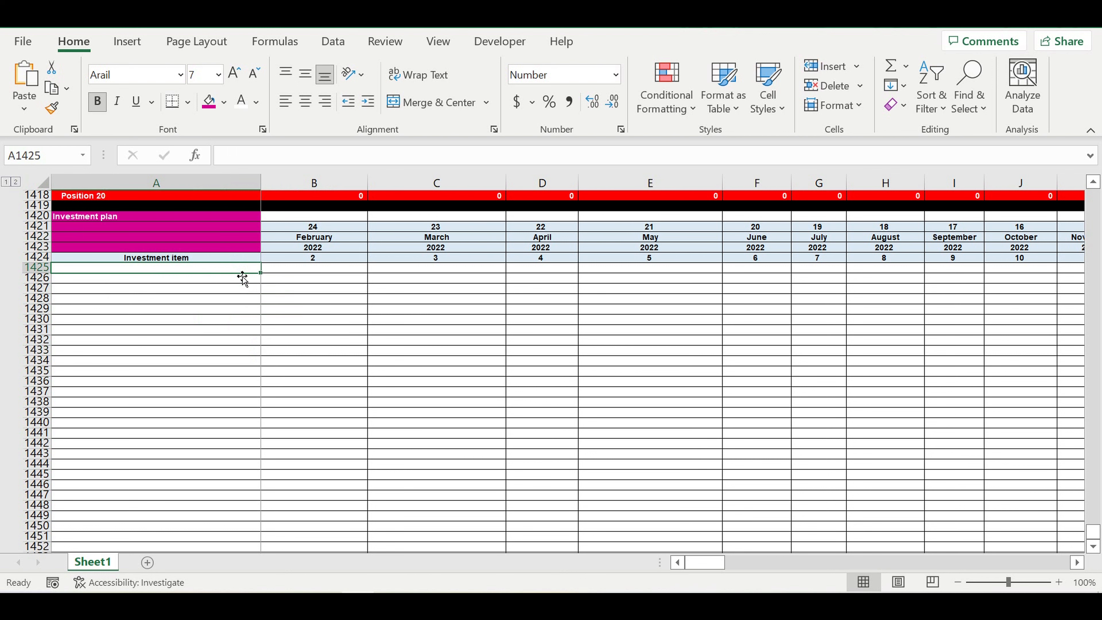
Step: Enter "Investment item 1" in A1425 and fill the series down to Investment item 35 in A1459
text(Inves)
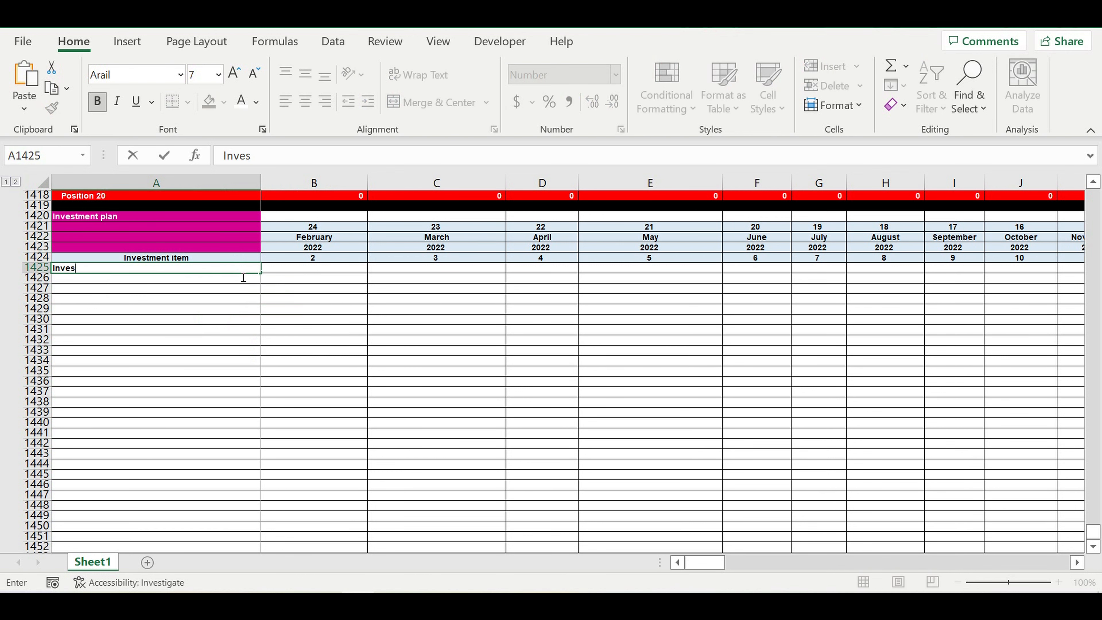
text(tment item 1)
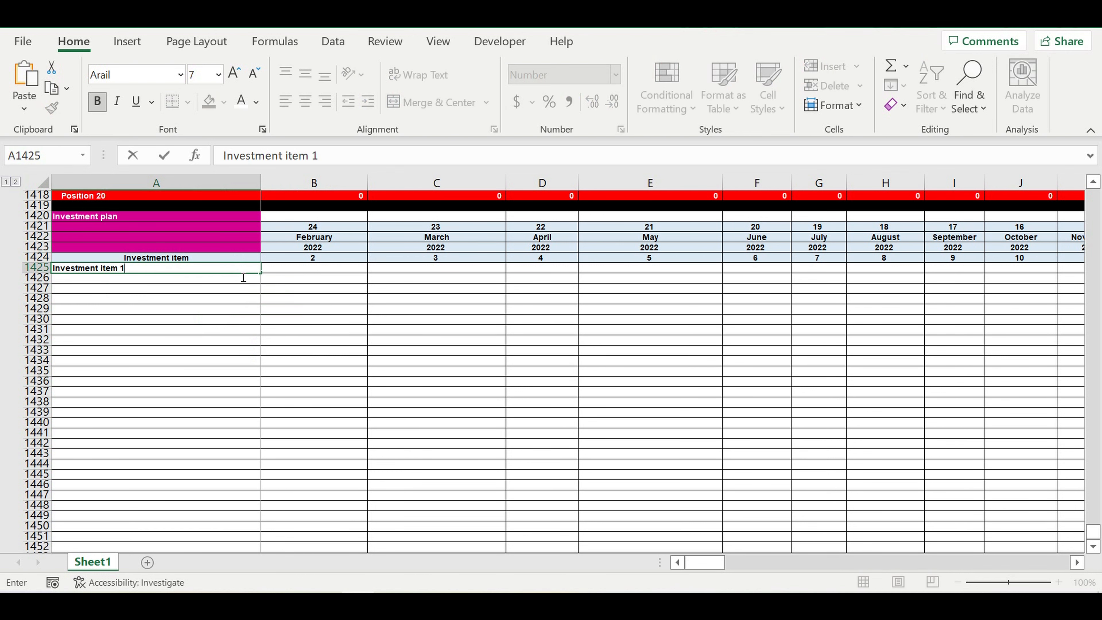
key(ctrl+Return)
drag(260, 272, 261, 541)
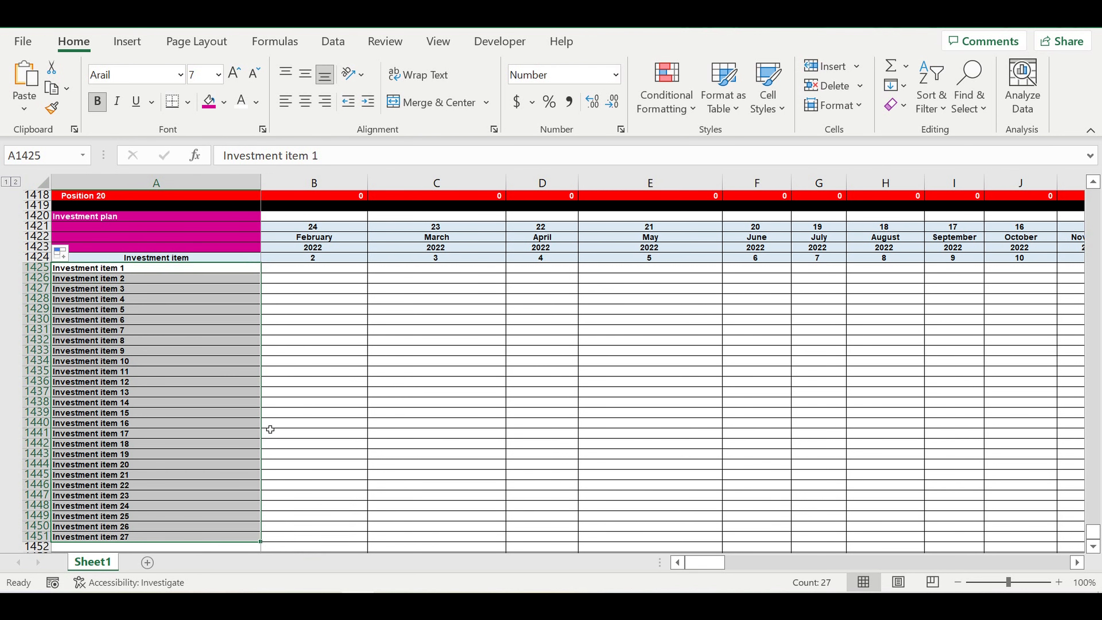
scroll(272, 368, down, 4)
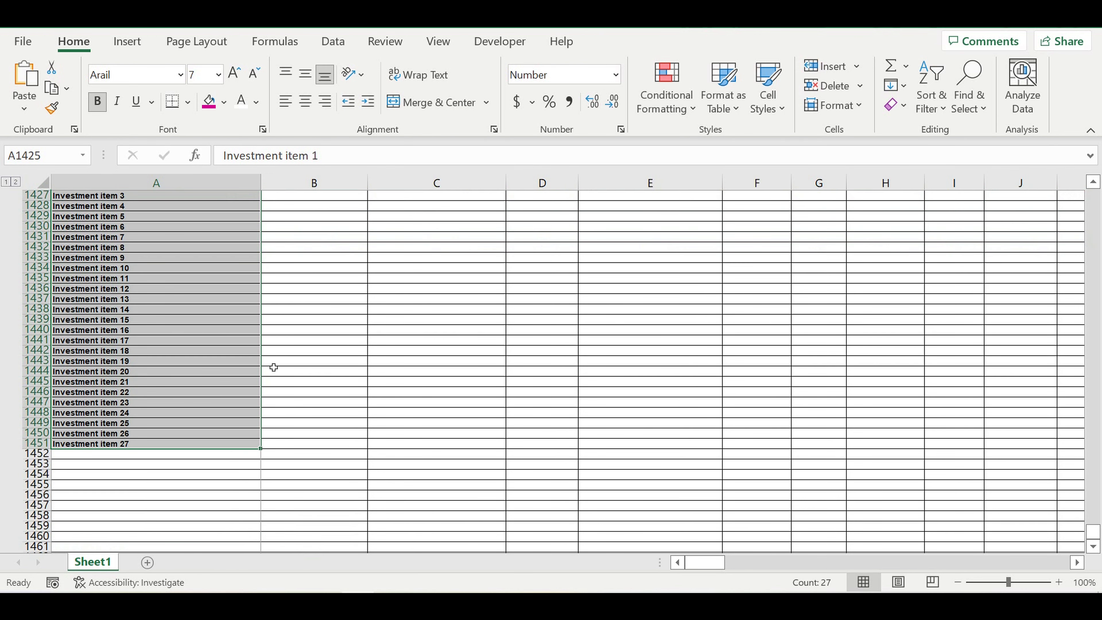
click(218, 363)
drag(261, 366, 262, 502)
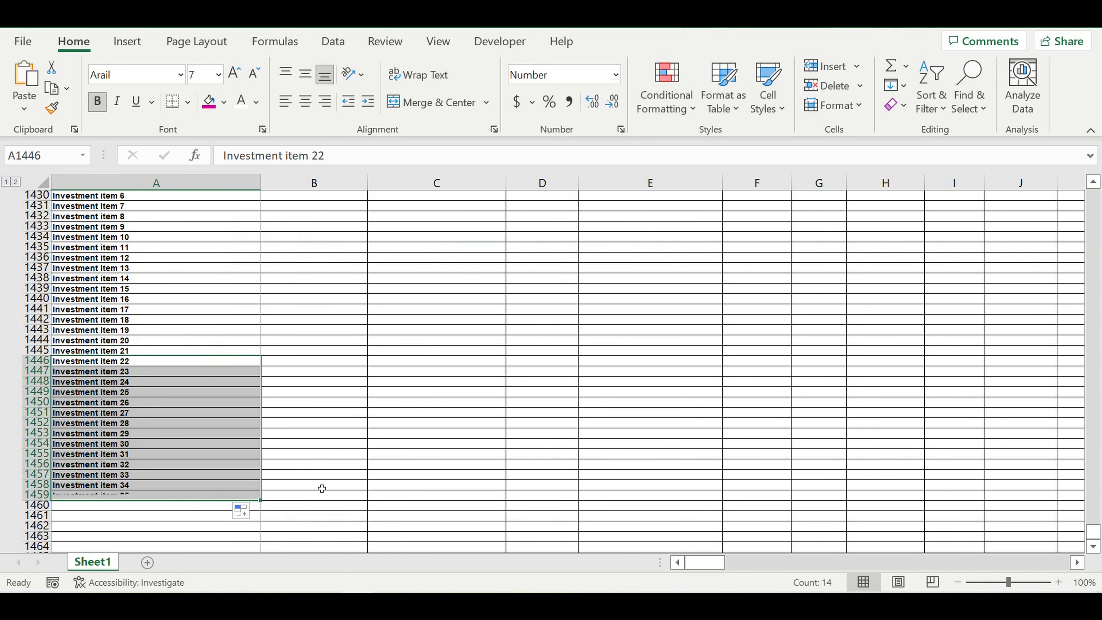
click(324, 478)
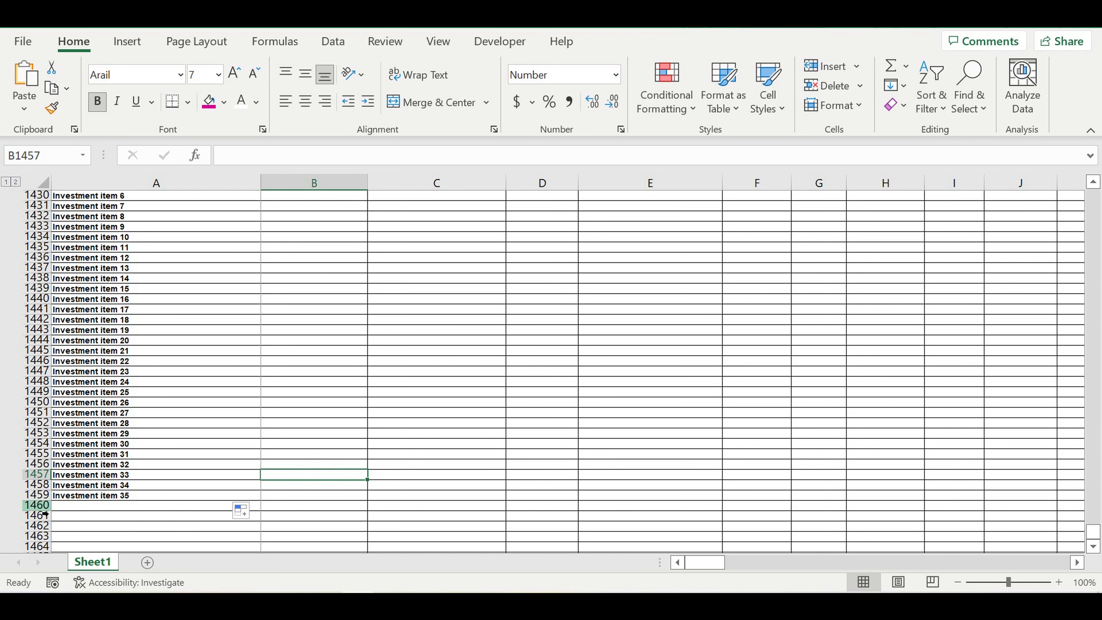
Step: Fill the whole of row 1460 with black to close off the investment plan section
click(37, 505)
click(224, 102)
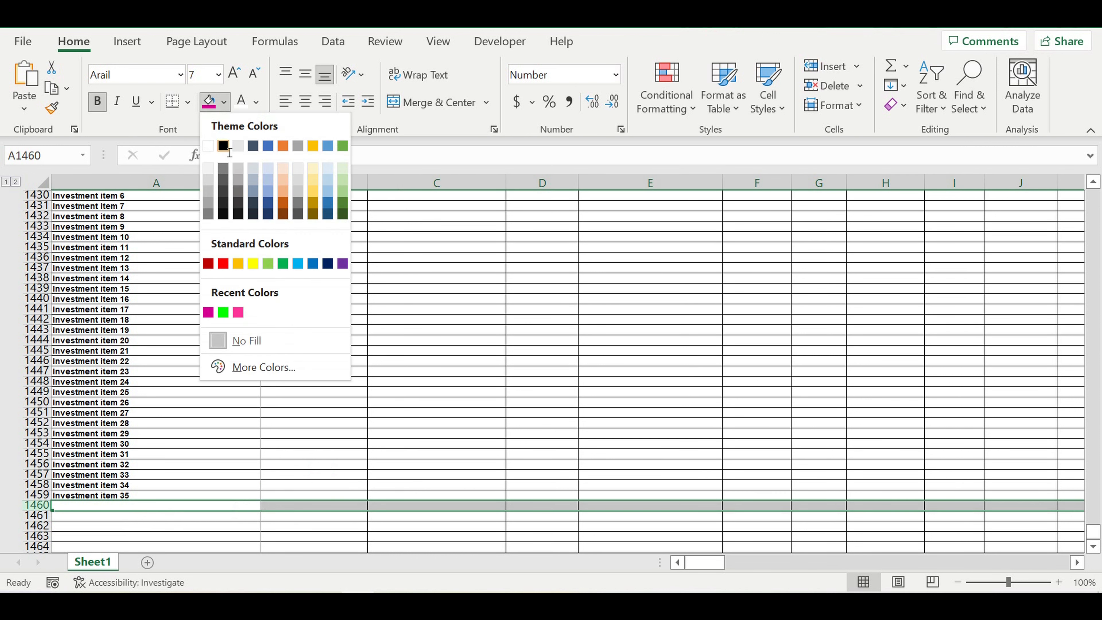
click(223, 145)
Step: Indent the investment item names in column A and give them a blue fill with white text
scroll(258, 330, up, 3)
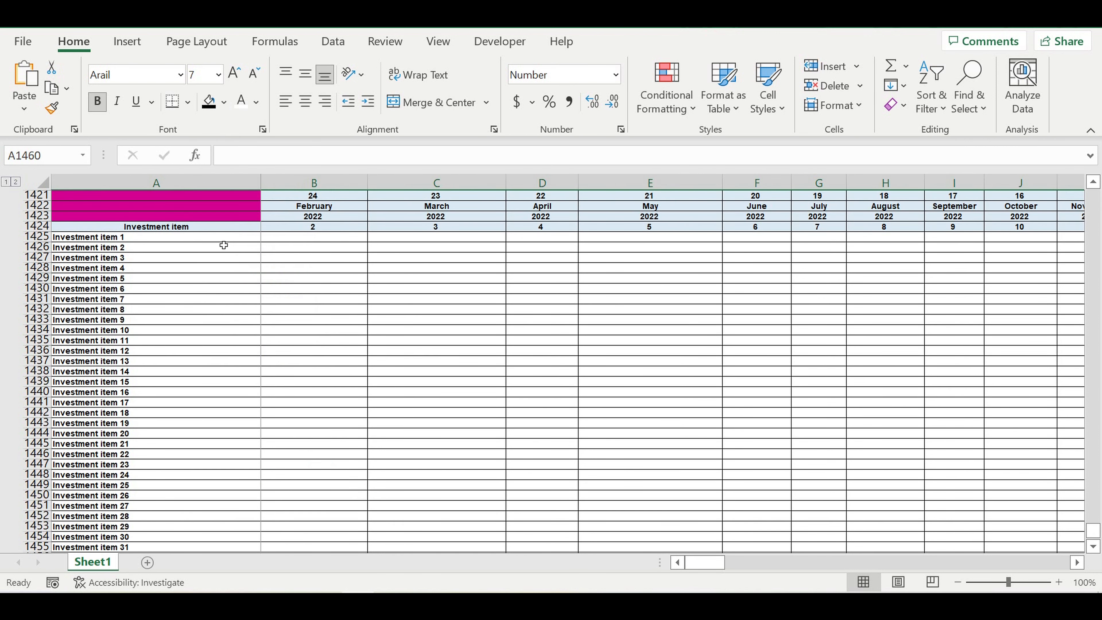
click(160, 237)
drag(162, 254, 161, 548)
click(368, 102)
click(224, 102)
click(298, 238)
click(242, 102)
Step: Enter 5000 in B1425 for Investment item 1 and the formula =B1425+60 in B1426
scroll(304, 348, up, 6)
click(329, 375)
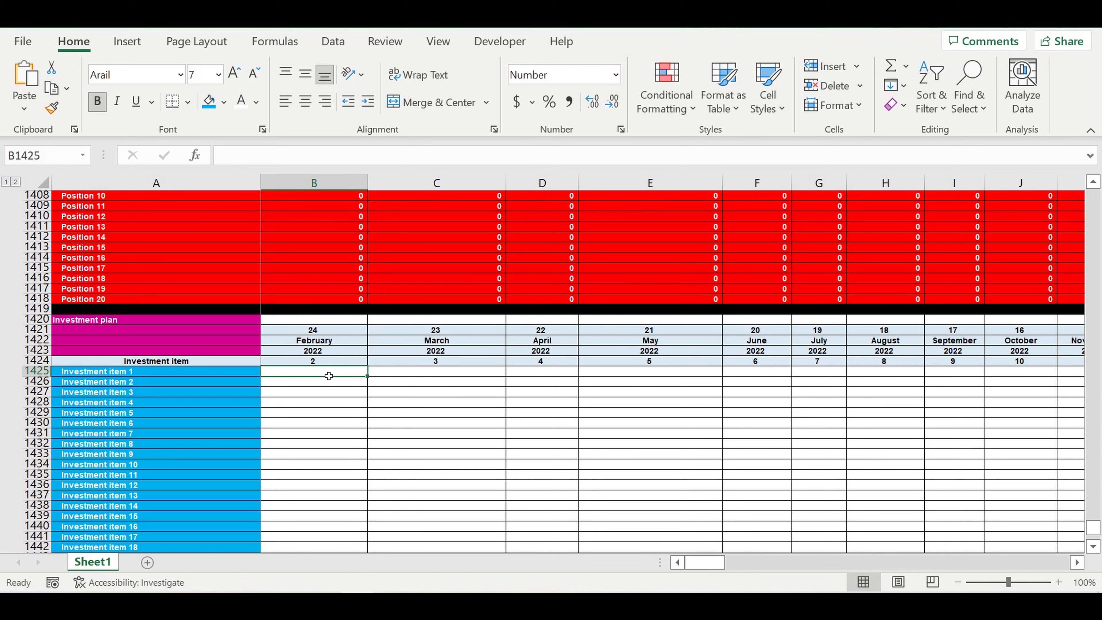
text(5000)
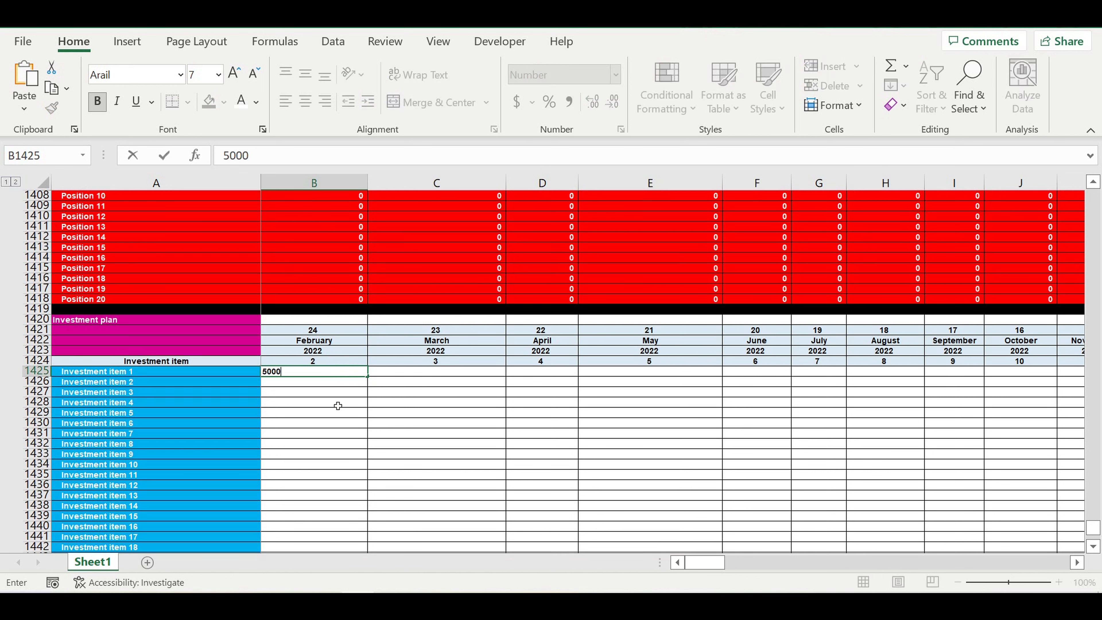
click(350, 403)
click(344, 382)
text(=)
click(332, 374)
text(+)
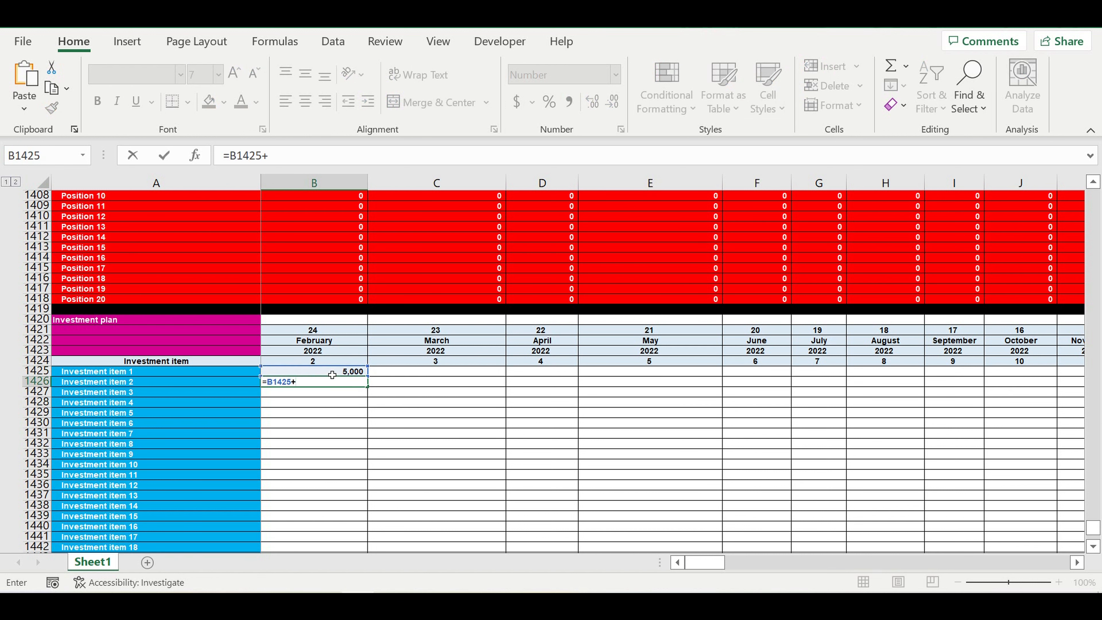
text(60)
key(Return)
Step: Write the formula =B1425+80 in C1425 for the March 2022 amount of Investment item 1
click(407, 372)
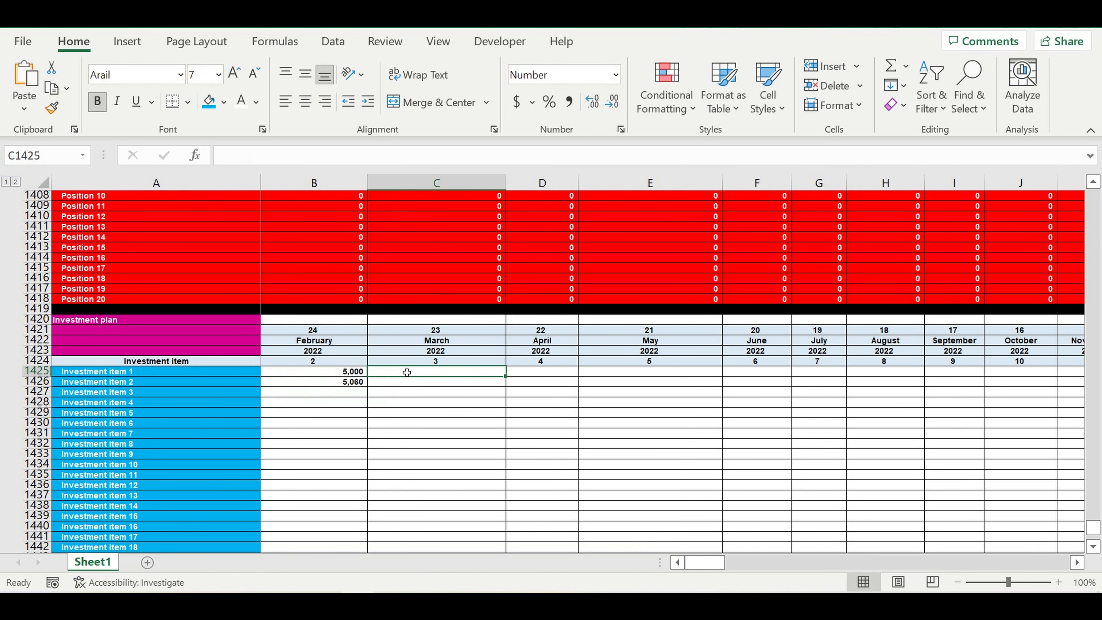
text(=)
click(341, 373)
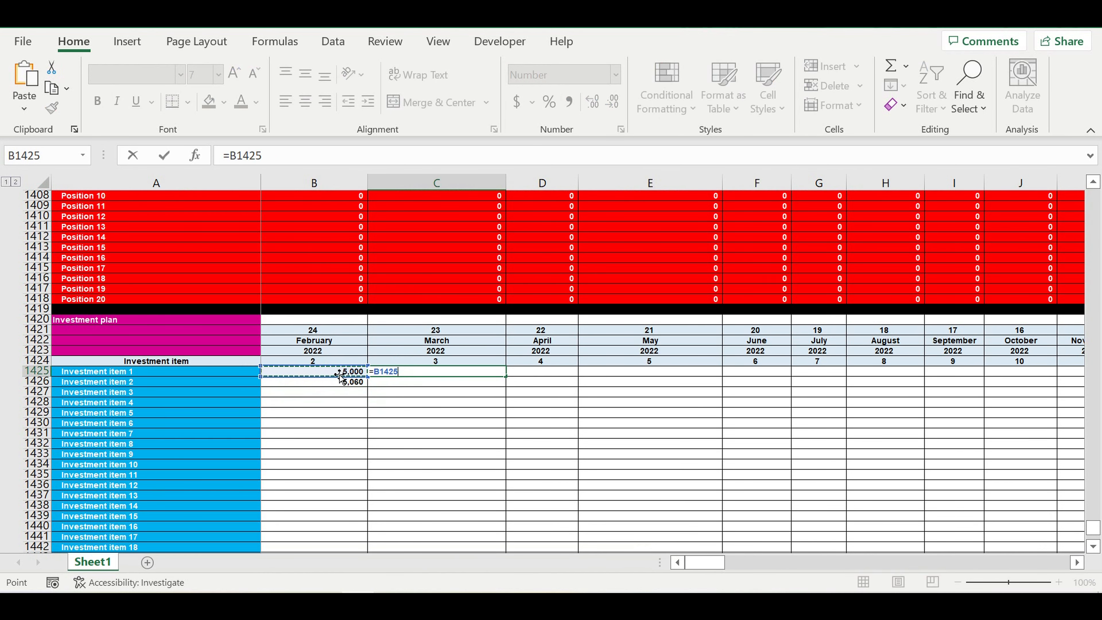
text(+)
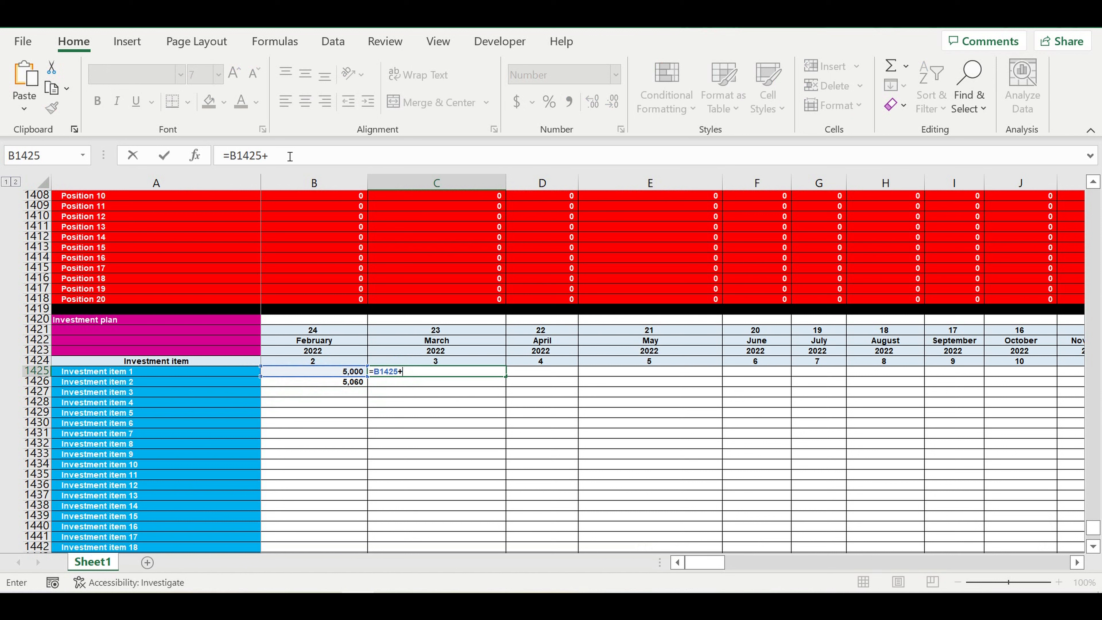
text(80)
key(Return)
Step: Fill the +60 formula from B1426 down column B for the remaining investment items
click(463, 393)
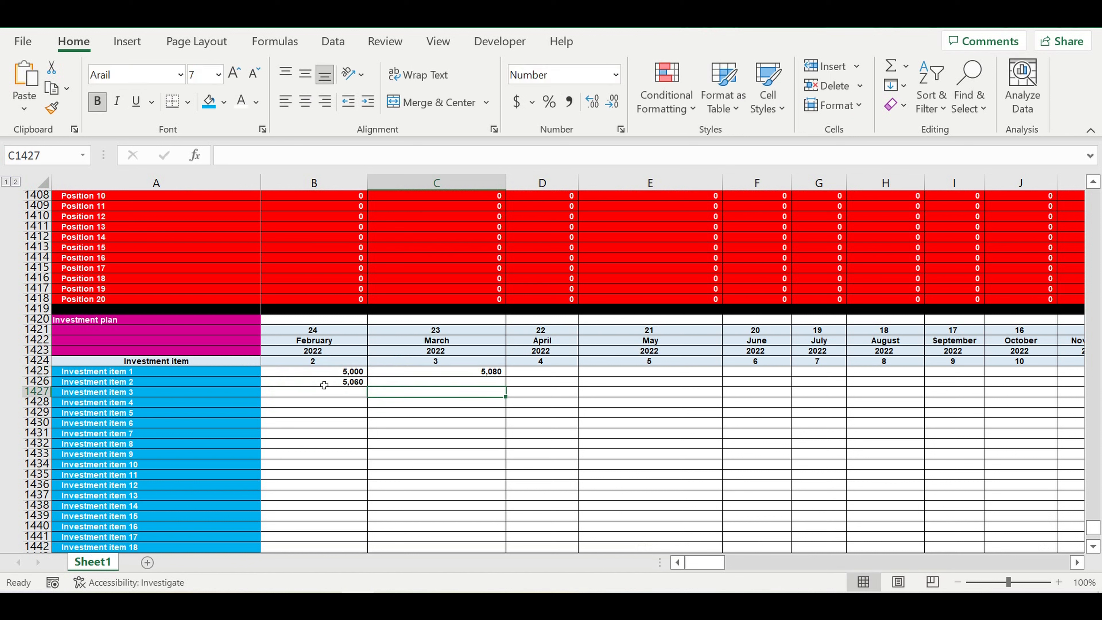
click(324, 386)
drag(367, 387, 381, 530)
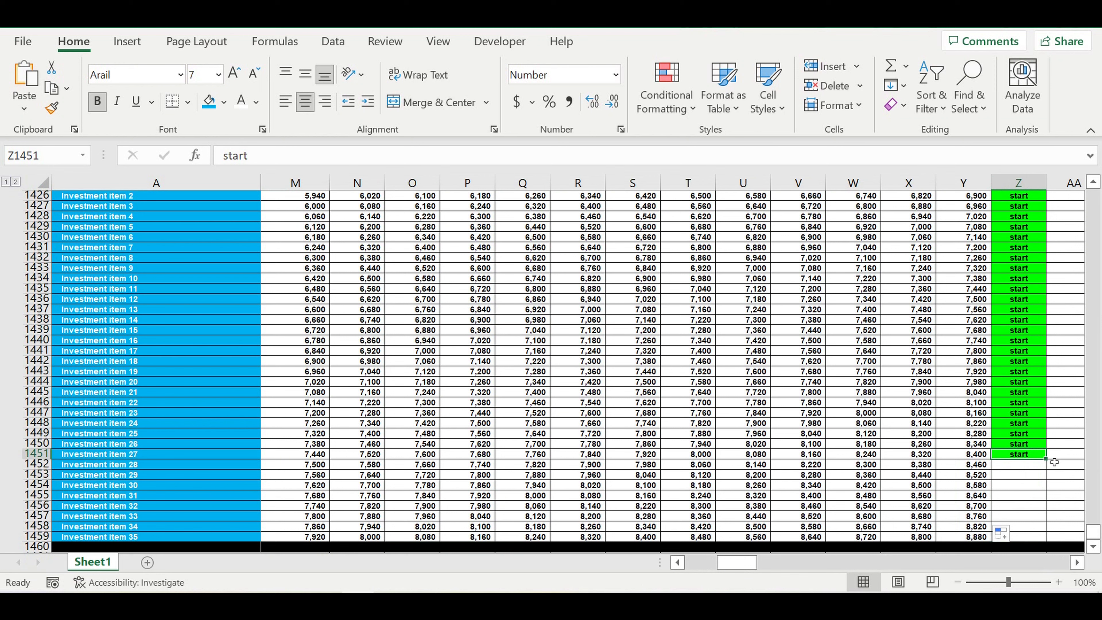
Step: Extend the green "start" cells in column Z from Z1451 down to Z1459
click(1053, 464)
click(1041, 454)
drag(1046, 459, 1042, 543)
Step: Format the investment amounts in B1425:Y1459 with the blue fill and white text
click(978, 539)
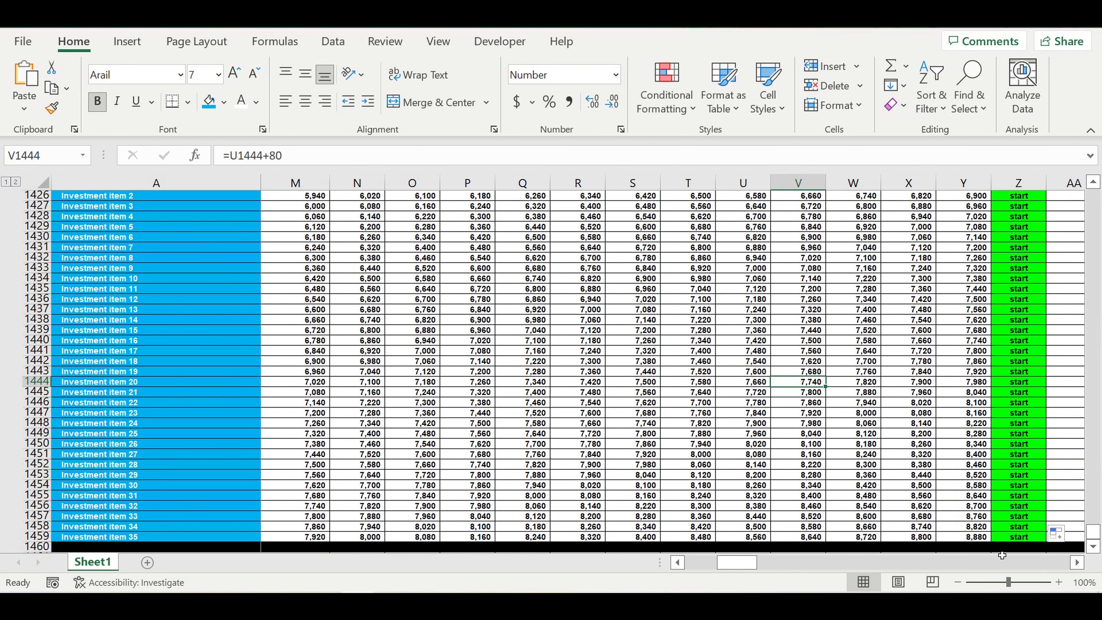
drag(150, 249, 308, 257)
click(208, 101)
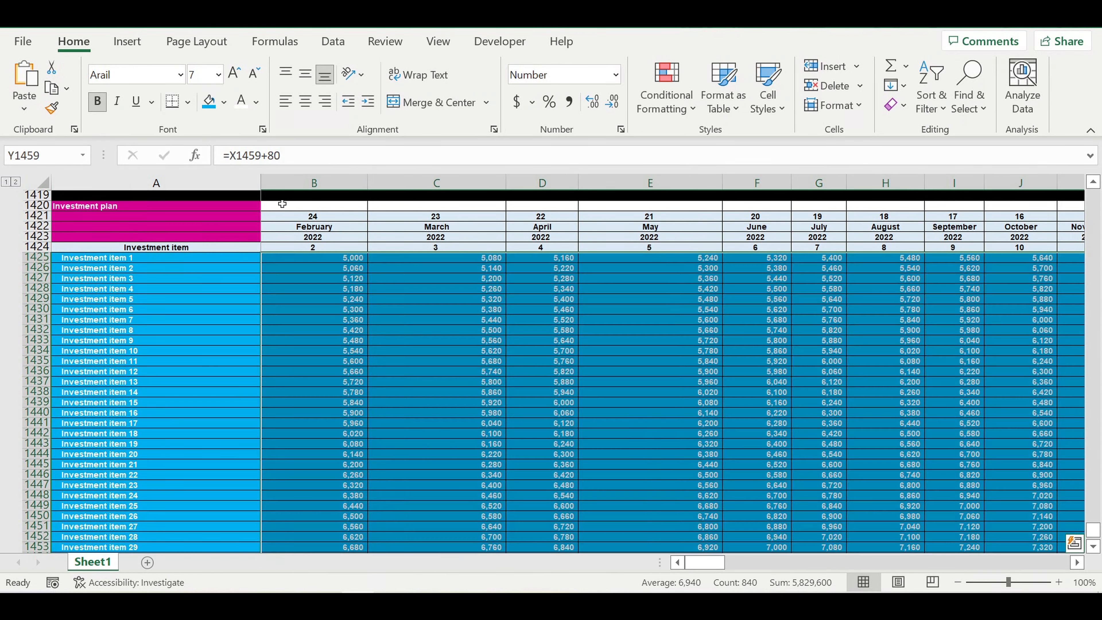